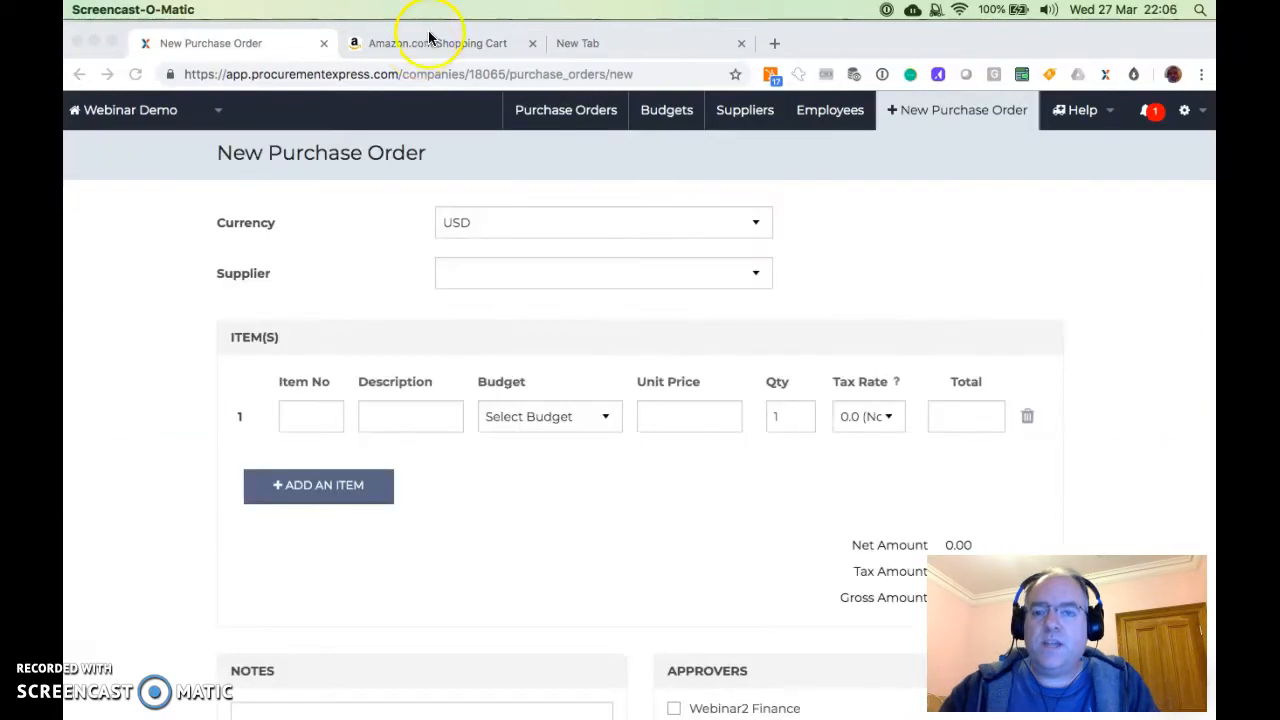
Review the items in the Amazon shopping cart and the fields of the blank new purchase order form
left_click(420, 45)
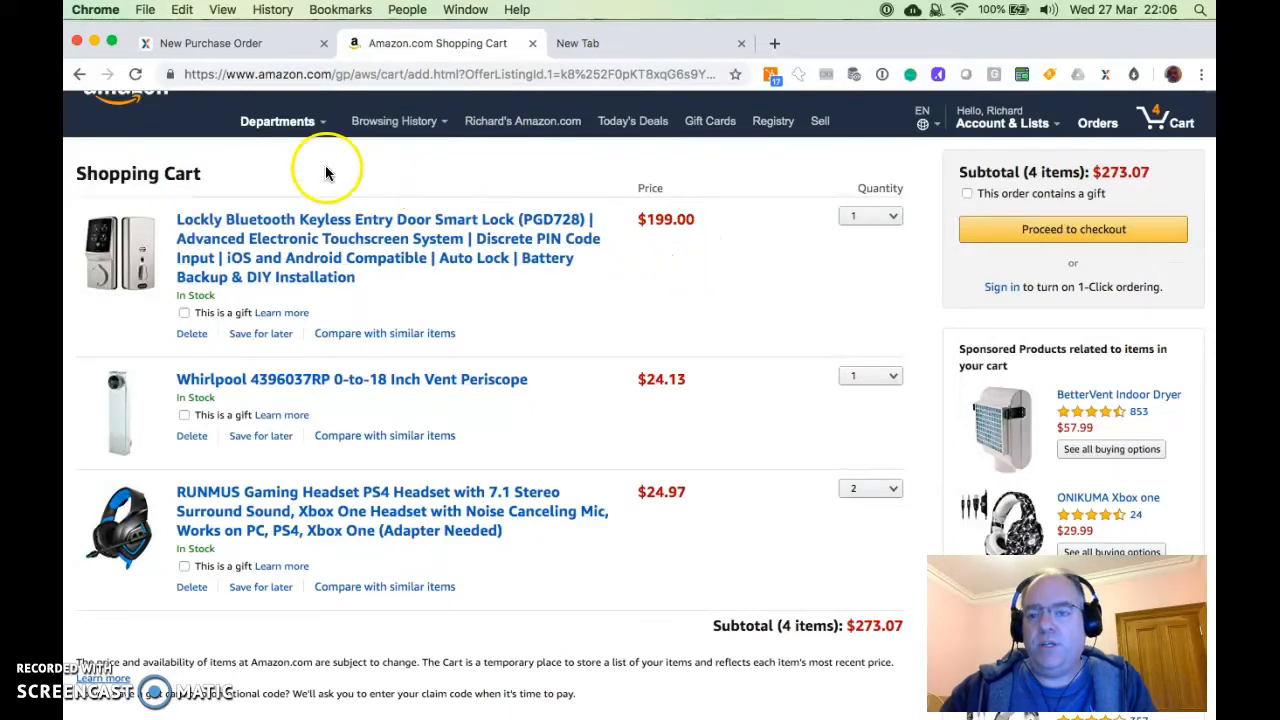
left_click(225, 43)
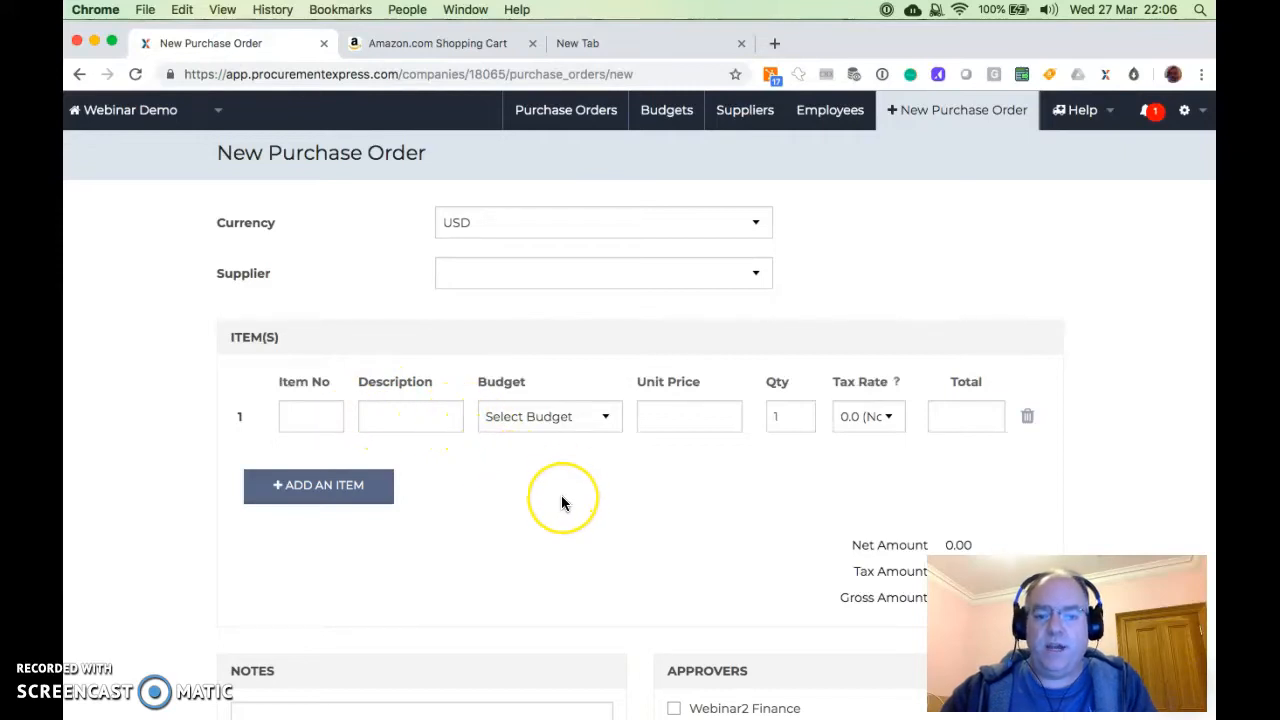
scroll(561, 500, "down", 5)
scroll(790, 615, "up", 5)
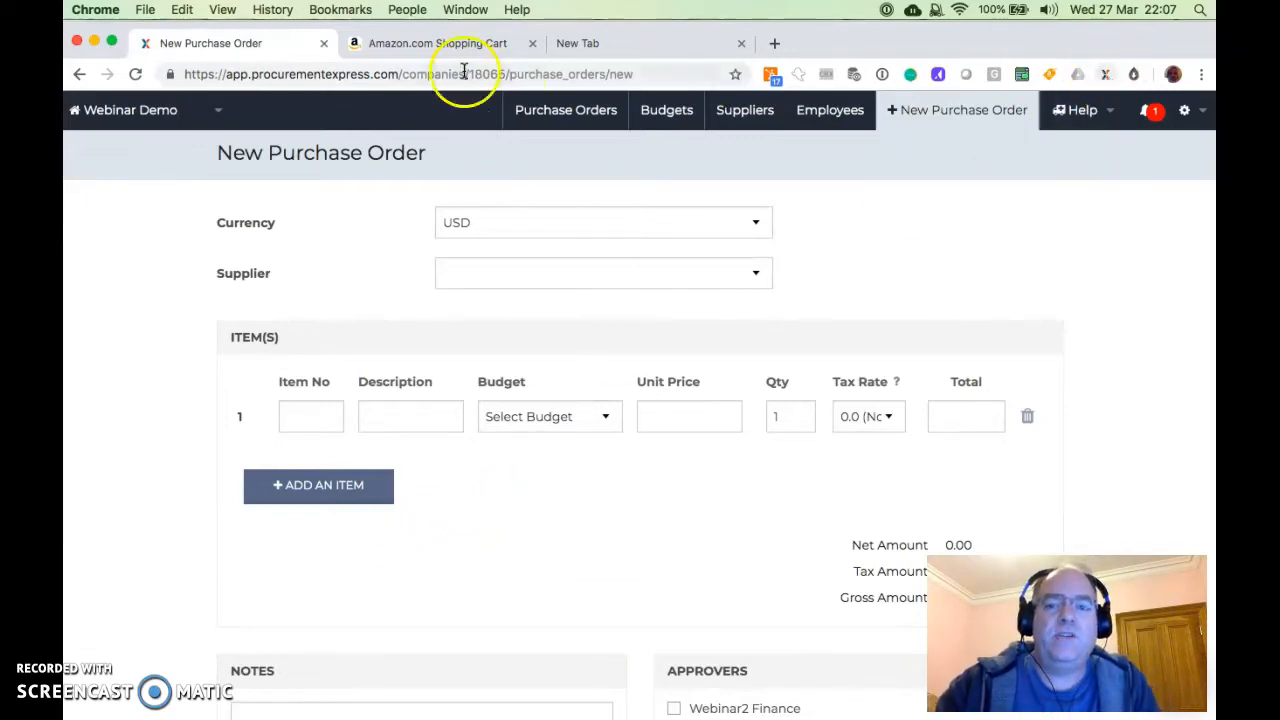
Create a purchase order from the Amazon cart with the Push Cart extension, choosing Webinar Demo as approver
left_click(425, 40)
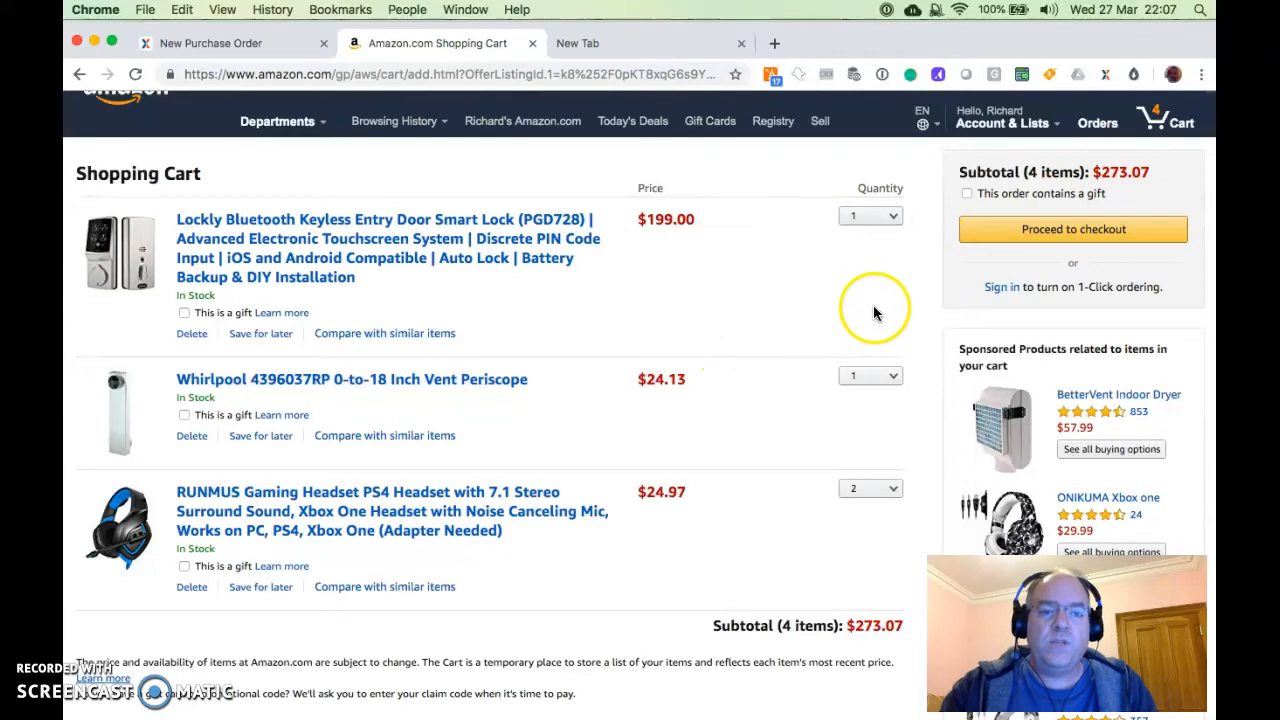
left_click(1106, 77)
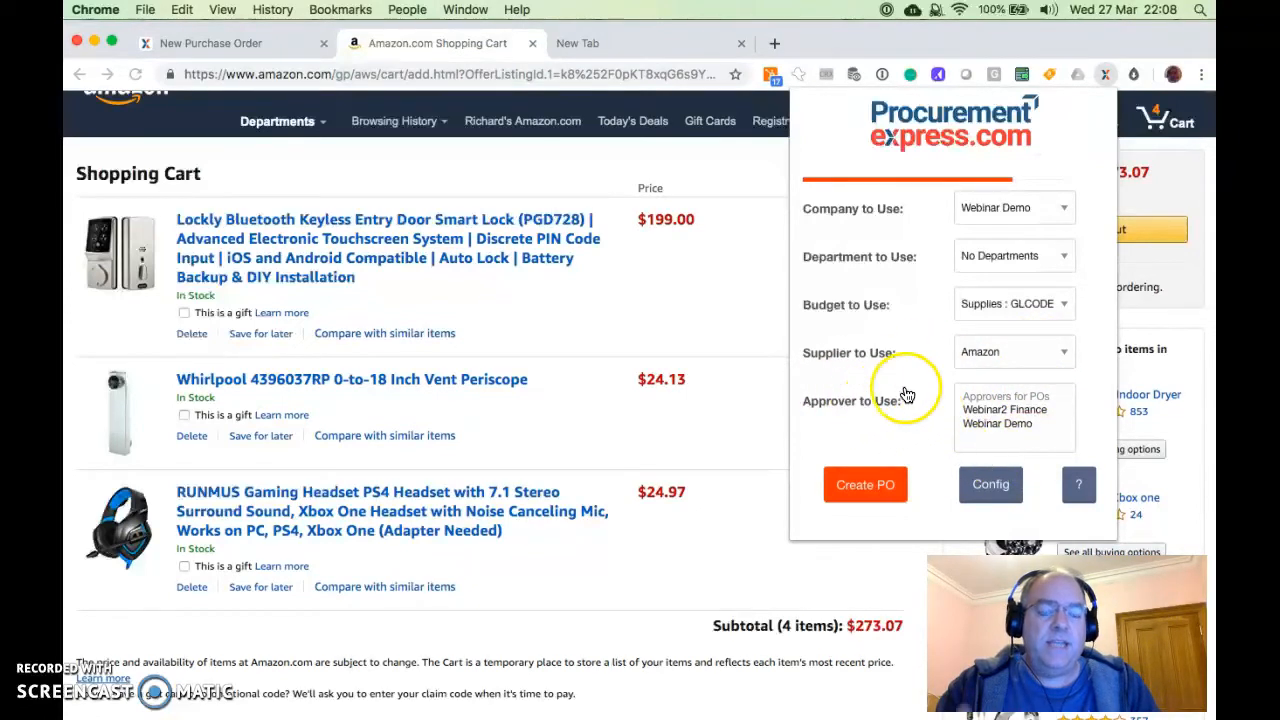
left_click(997, 423)
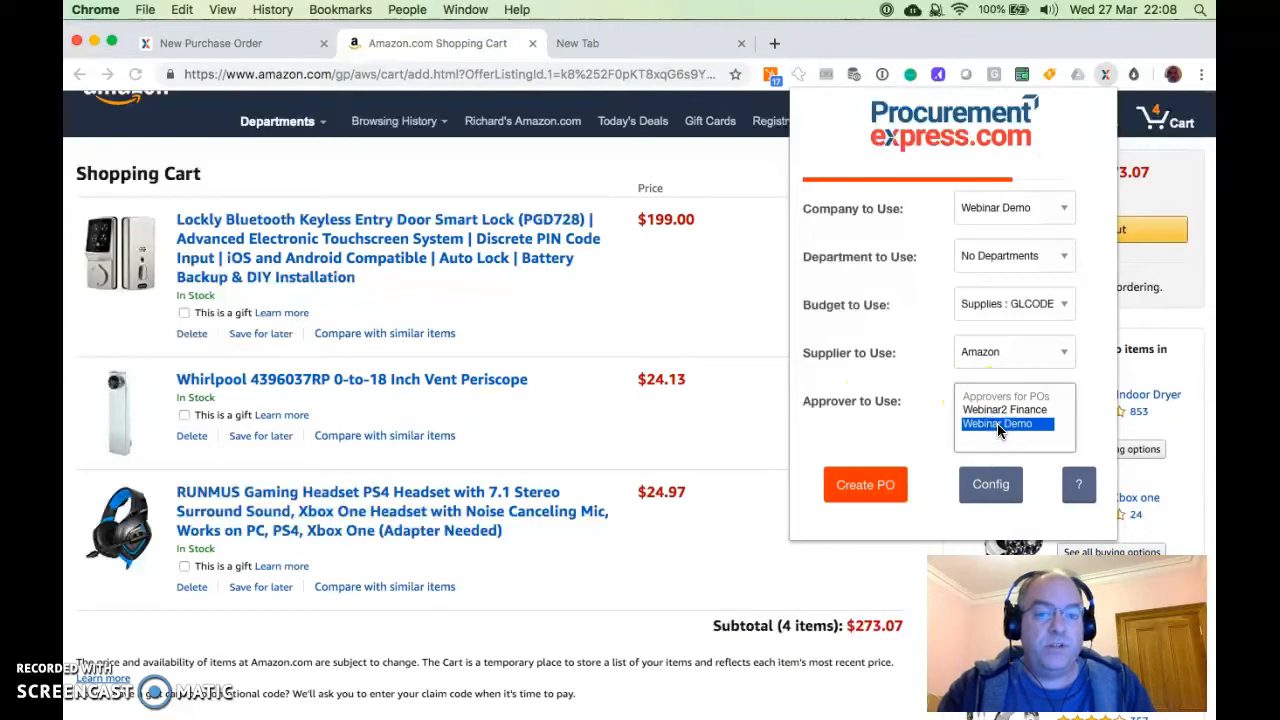
left_click(862, 479)
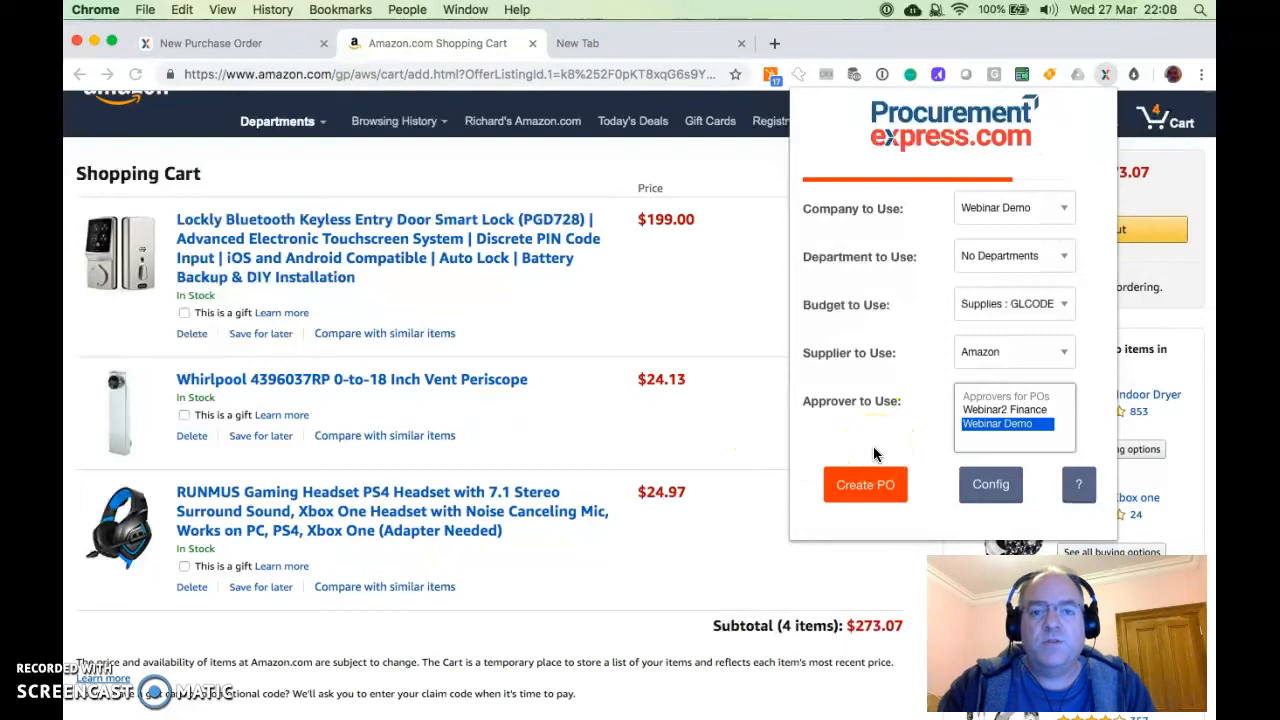
left_click(864, 484)
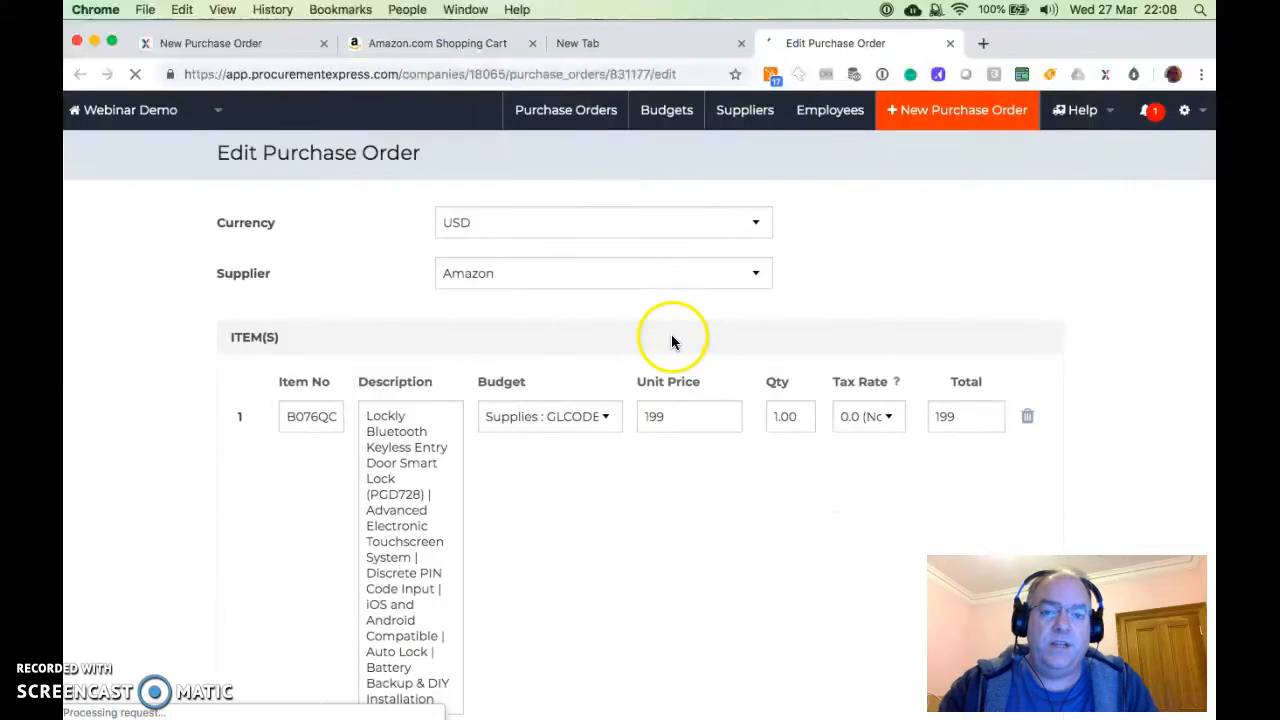
Check the imported line items, budgets, prices, quantities and total amounts on the draft purchase order
scroll(597, 562, "down", 5)
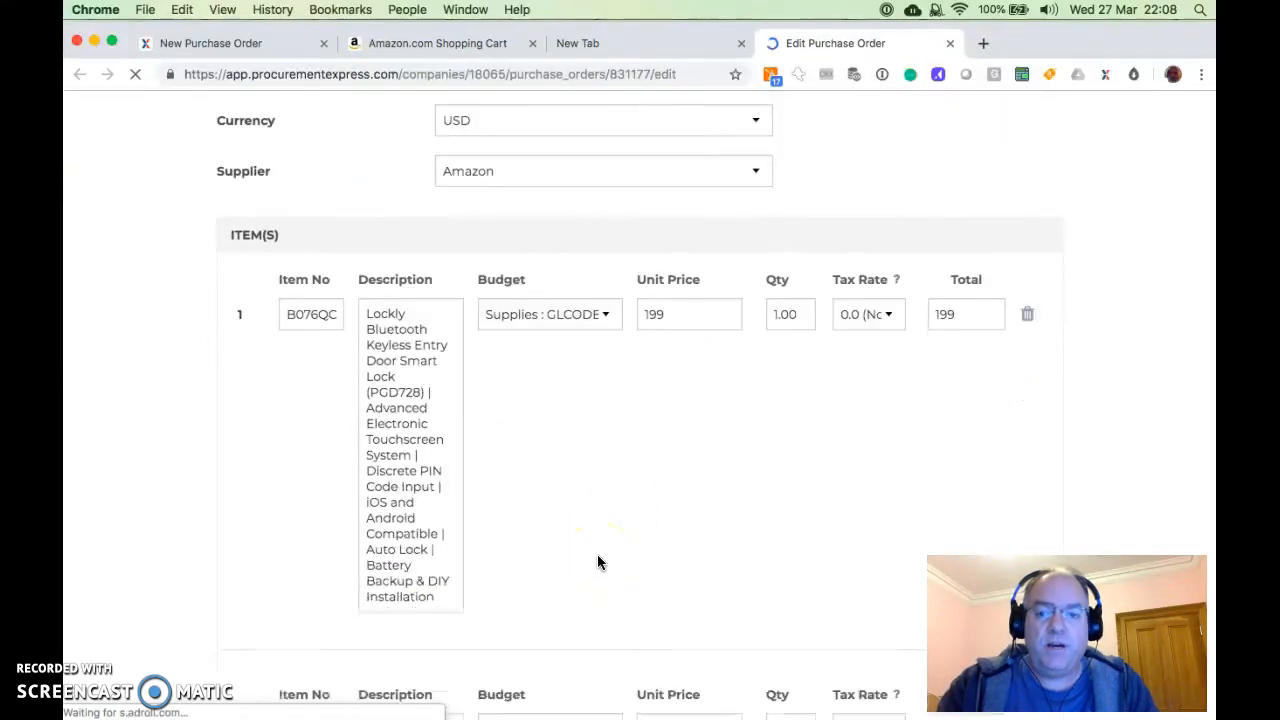
scroll(597, 562, "down", 2)
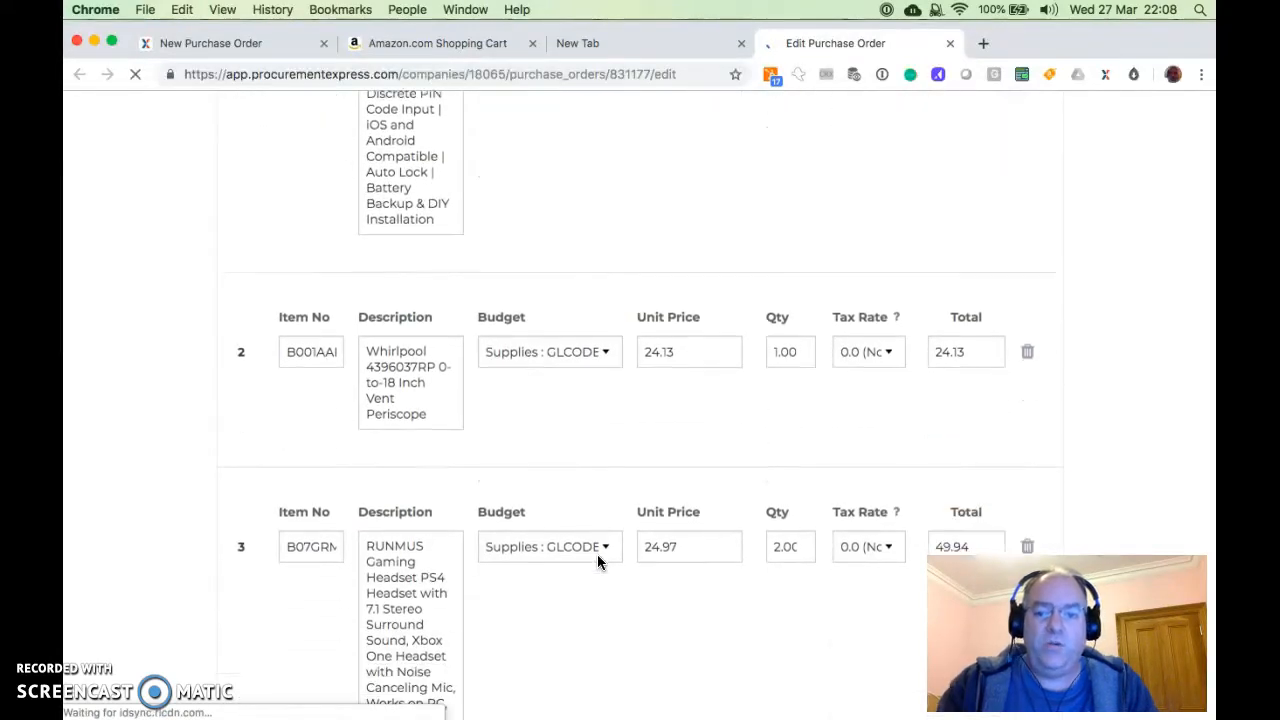
left_click(290, 346)
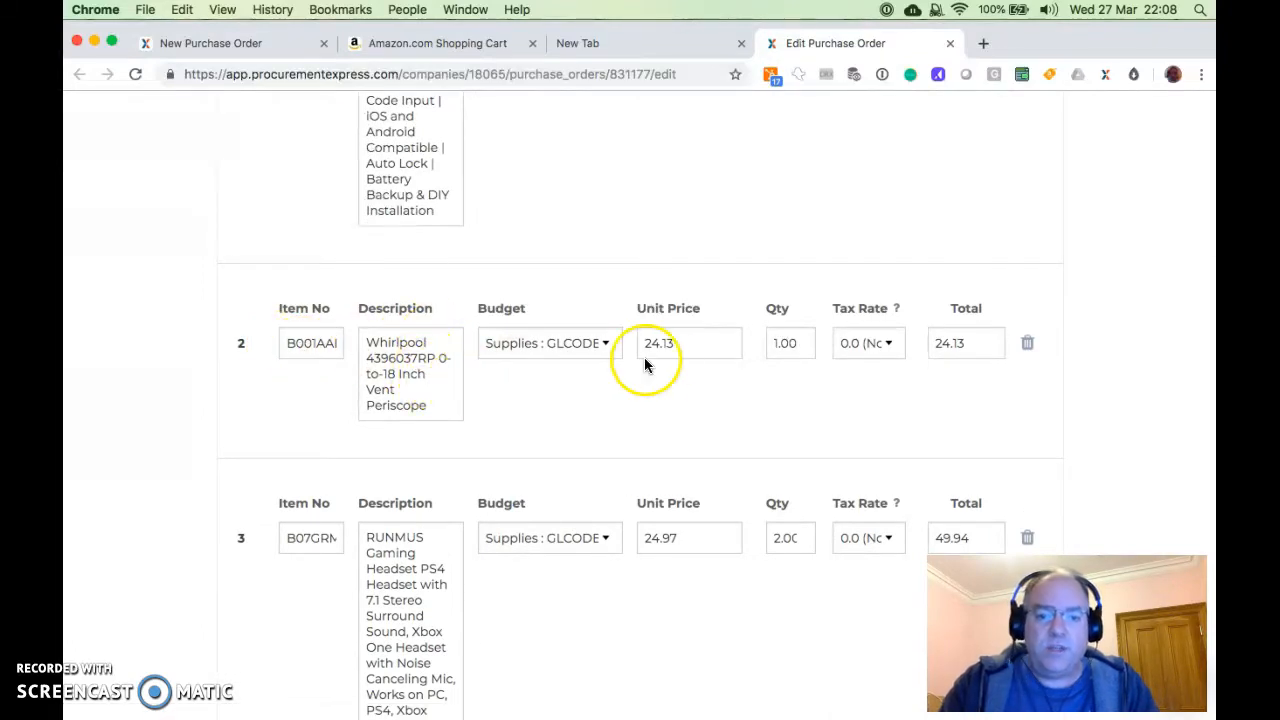
scroll(663, 366, "down", 5)
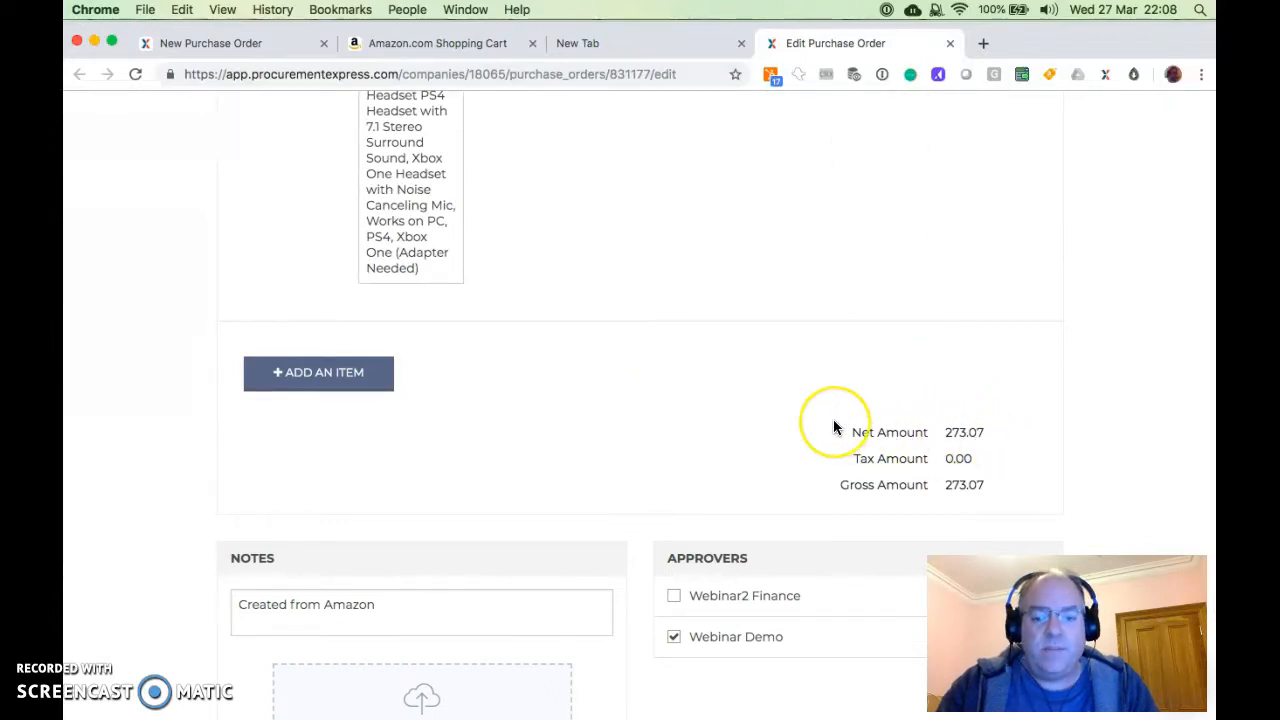
scroll(835, 426, "up", 5)
scroll(835, 427, "up", 4)
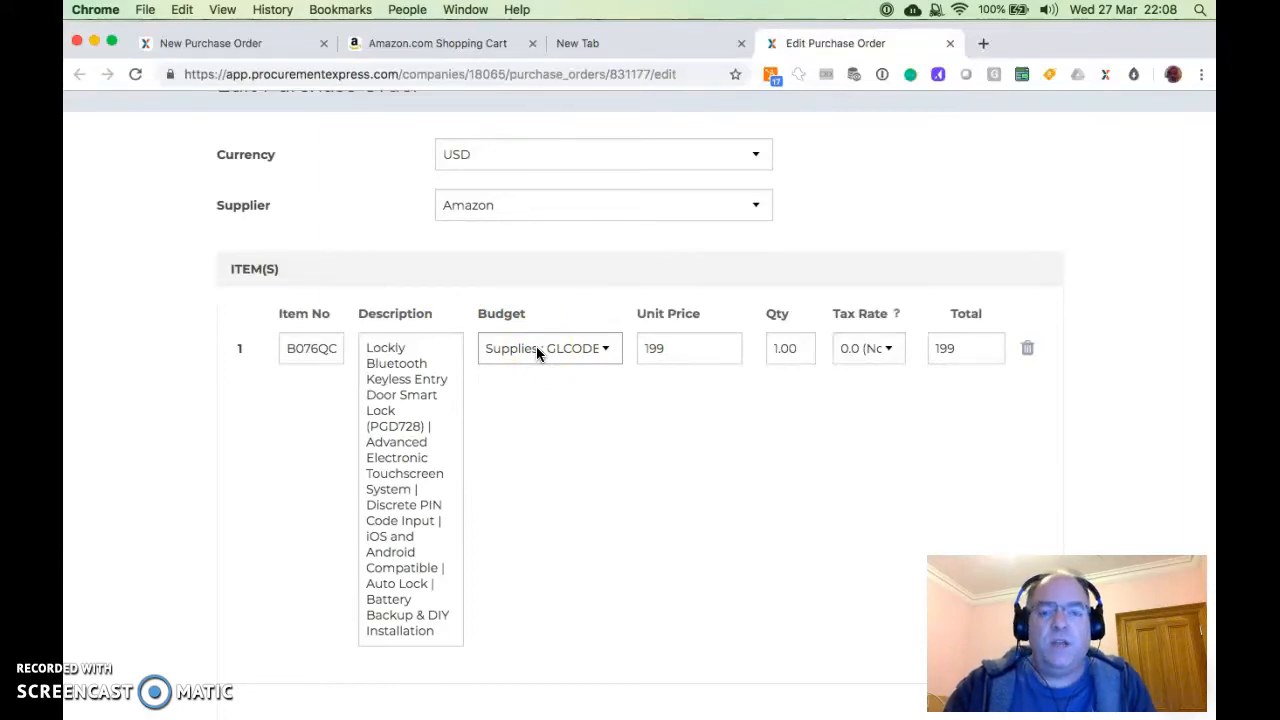
Check the notes and approvers of the draft purchase order and submit it for approval
scroll(536, 346, "down", 7)
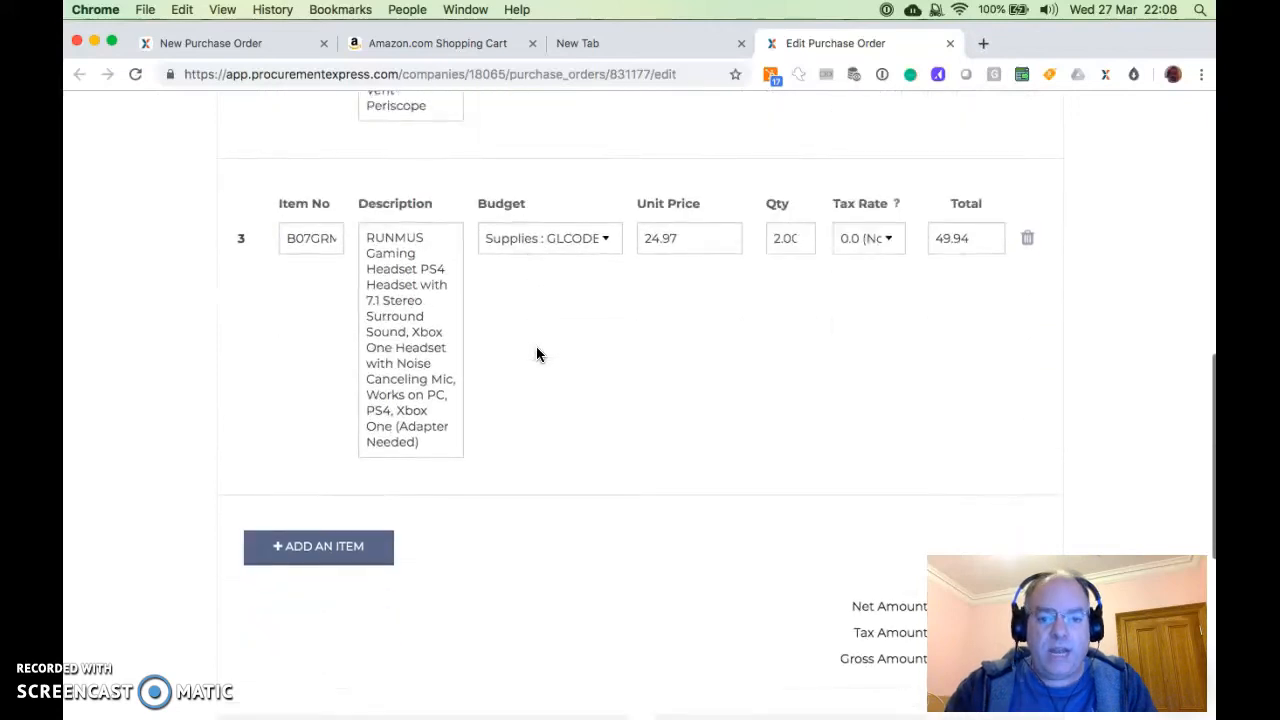
scroll(536, 354, "down", 1)
scroll(536, 354, "down", 1)
left_click(518, 434)
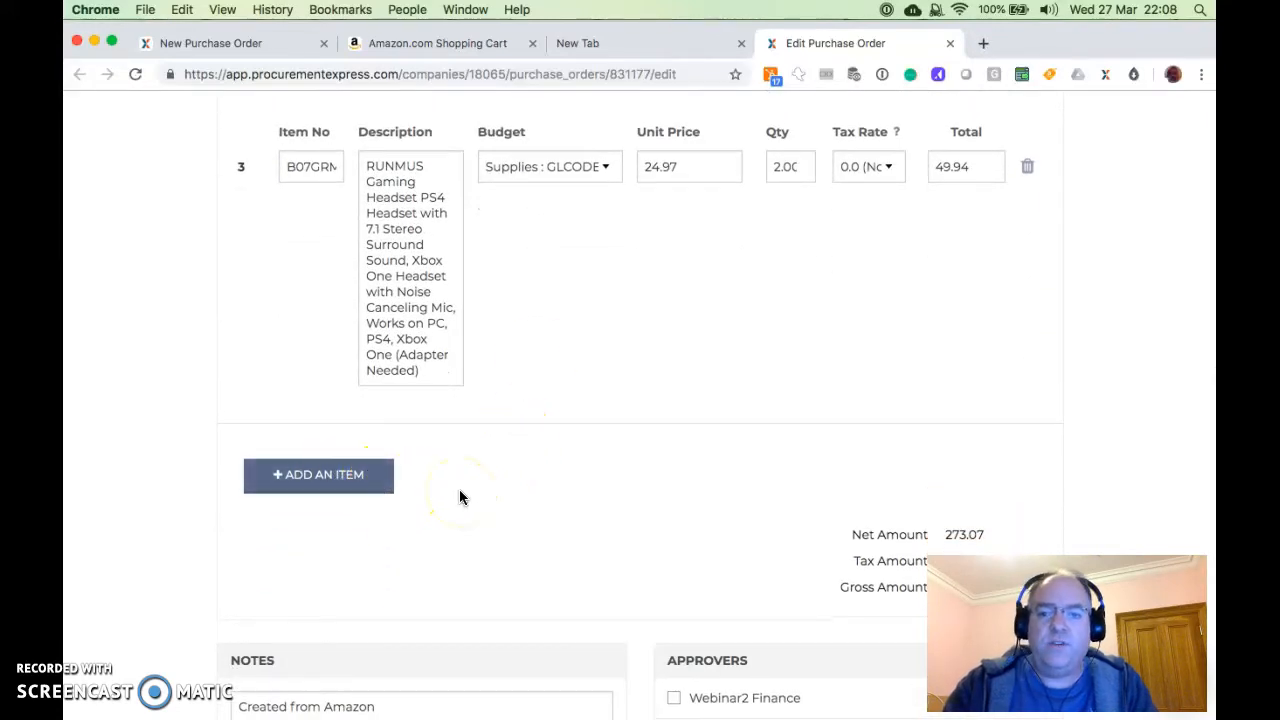
scroll(459, 489, "down", 4)
scroll(459, 490, "down", 1)
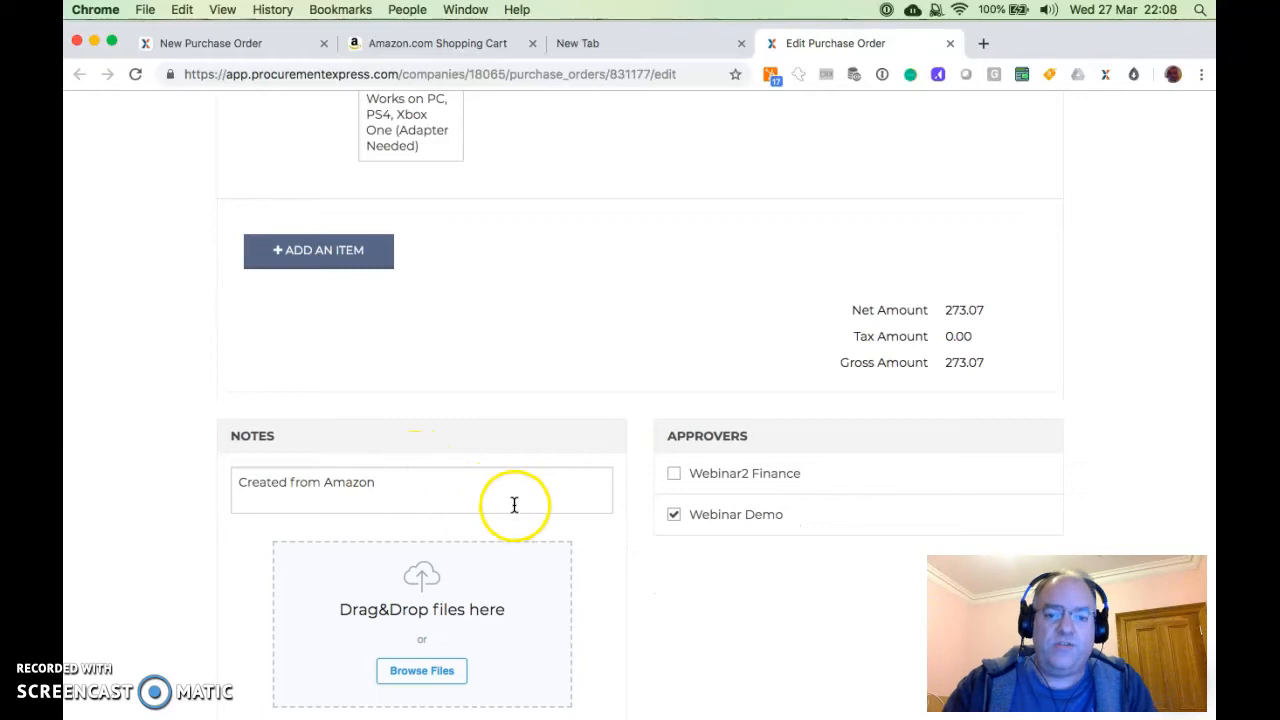
scroll(620, 495, "down", 3)
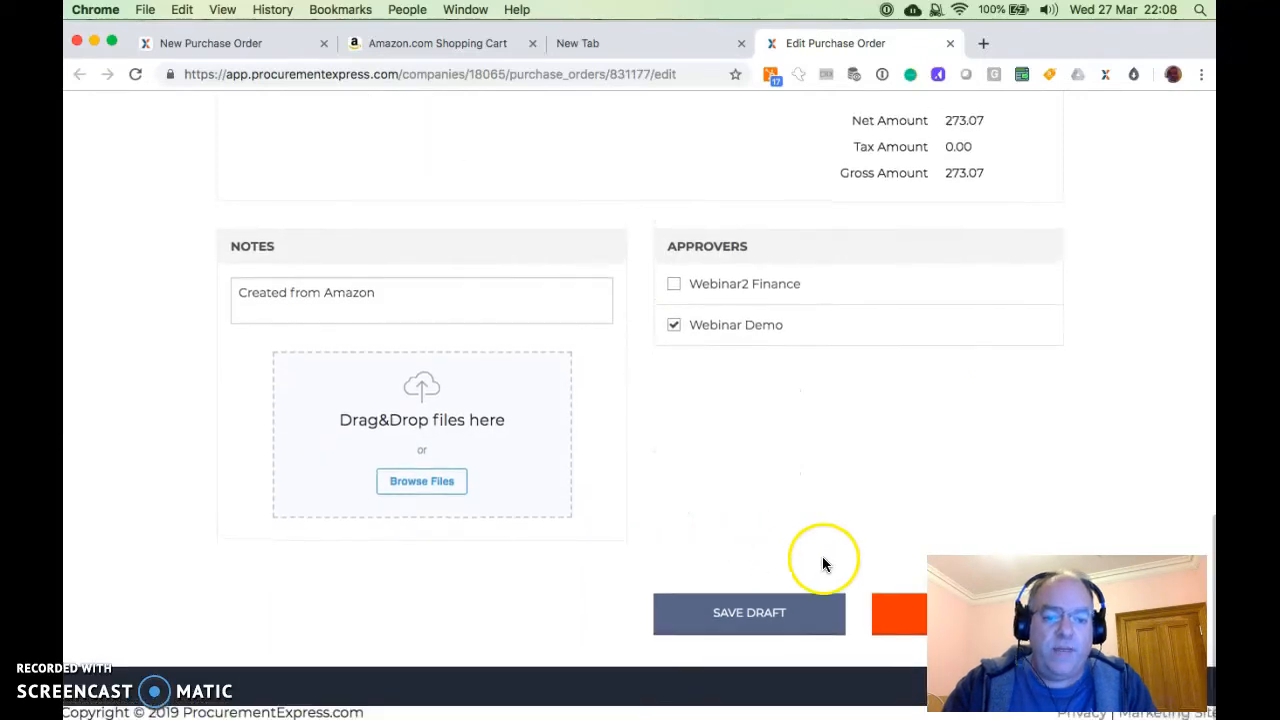
left_click(887, 623)
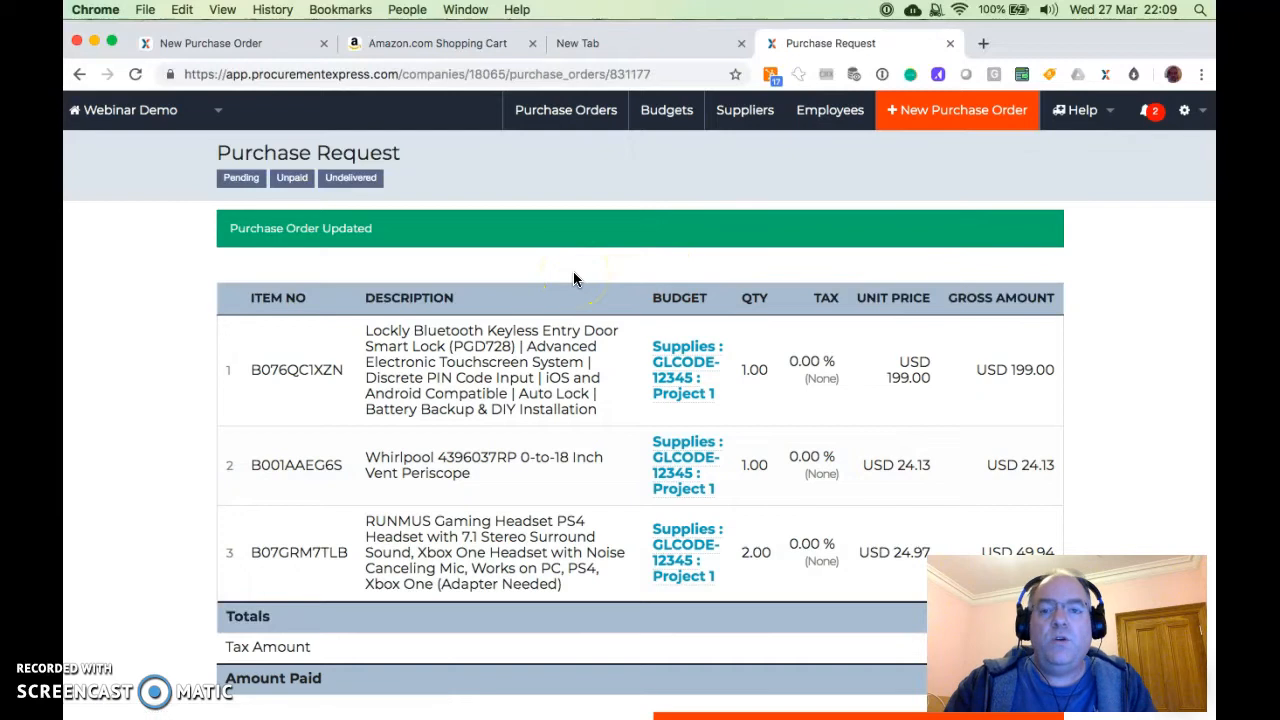
Empty the Amazon shopping cart by deleting the RUNMUS headset, the Whirlpool vent periscope and the Lockly smart lock
left_click(437, 45)
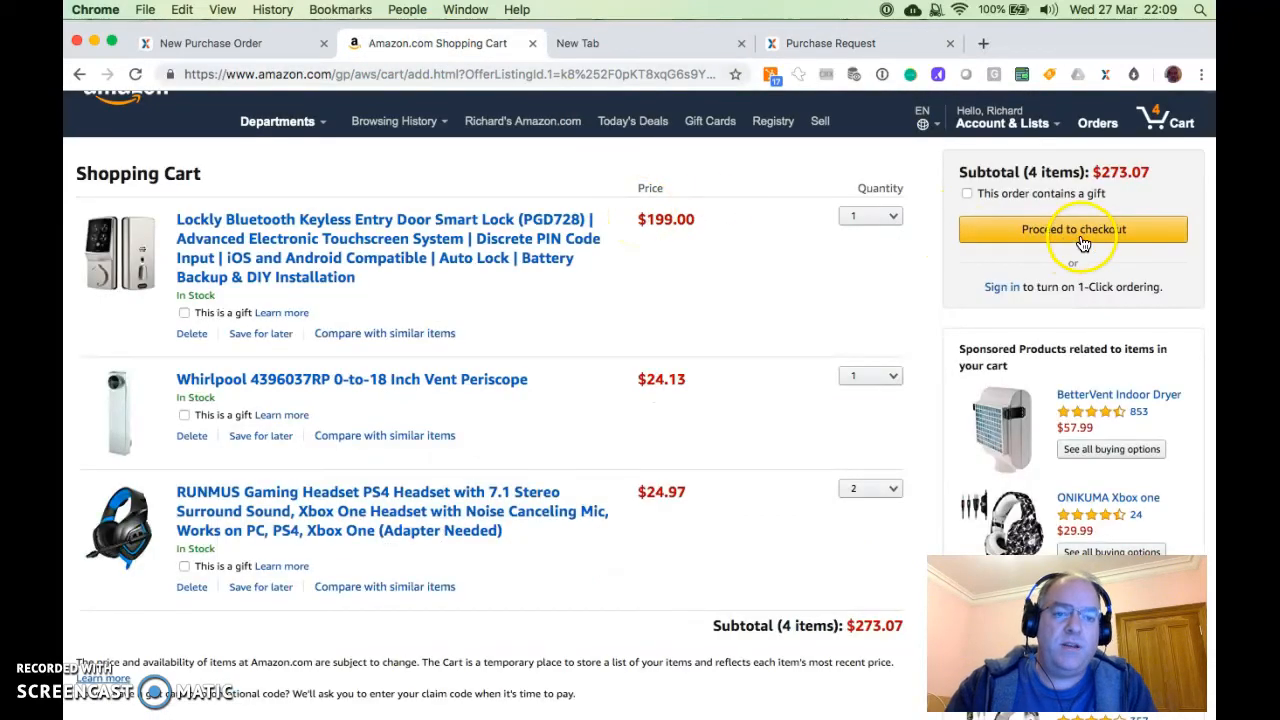
left_click(723, 410)
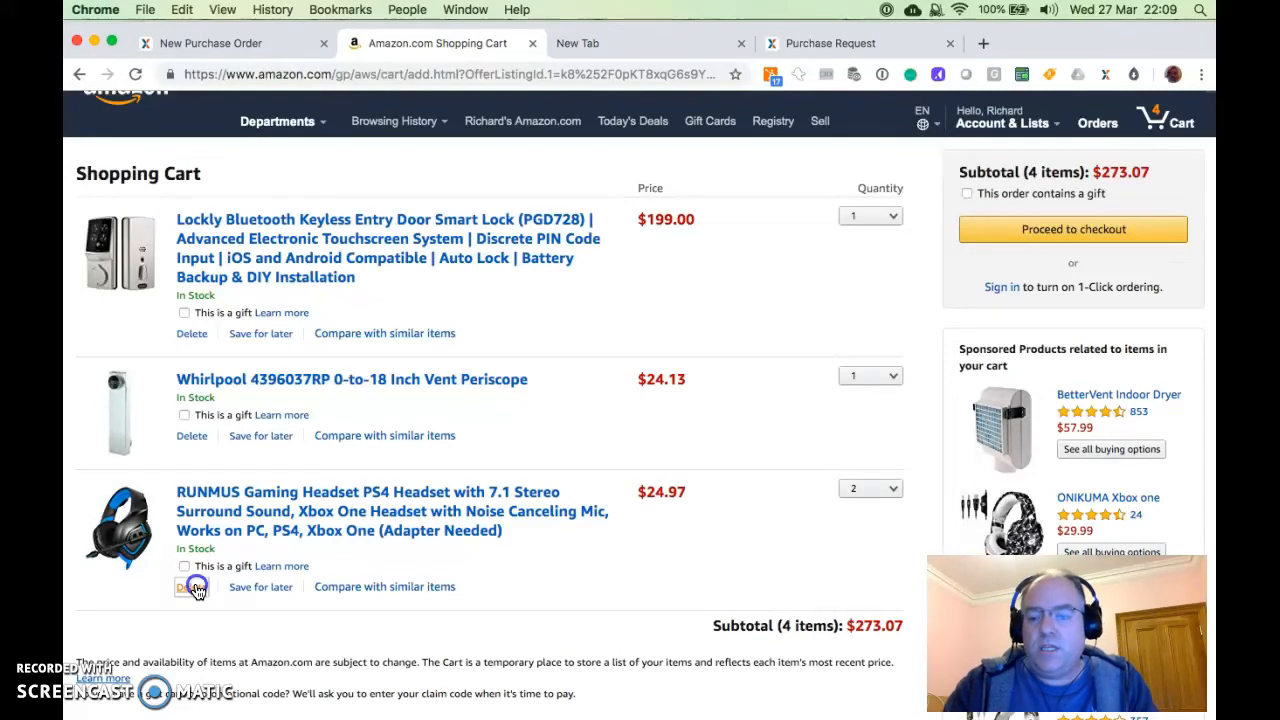
left_click(192, 437)
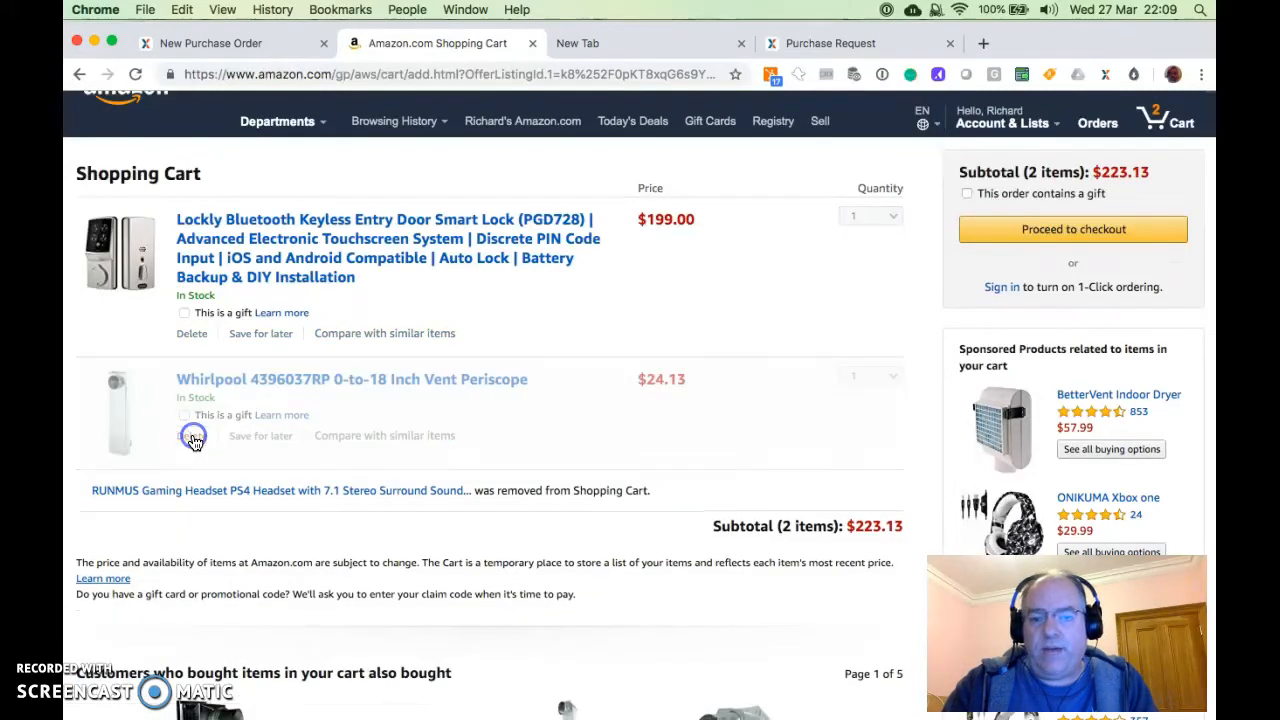
left_click(192, 333)
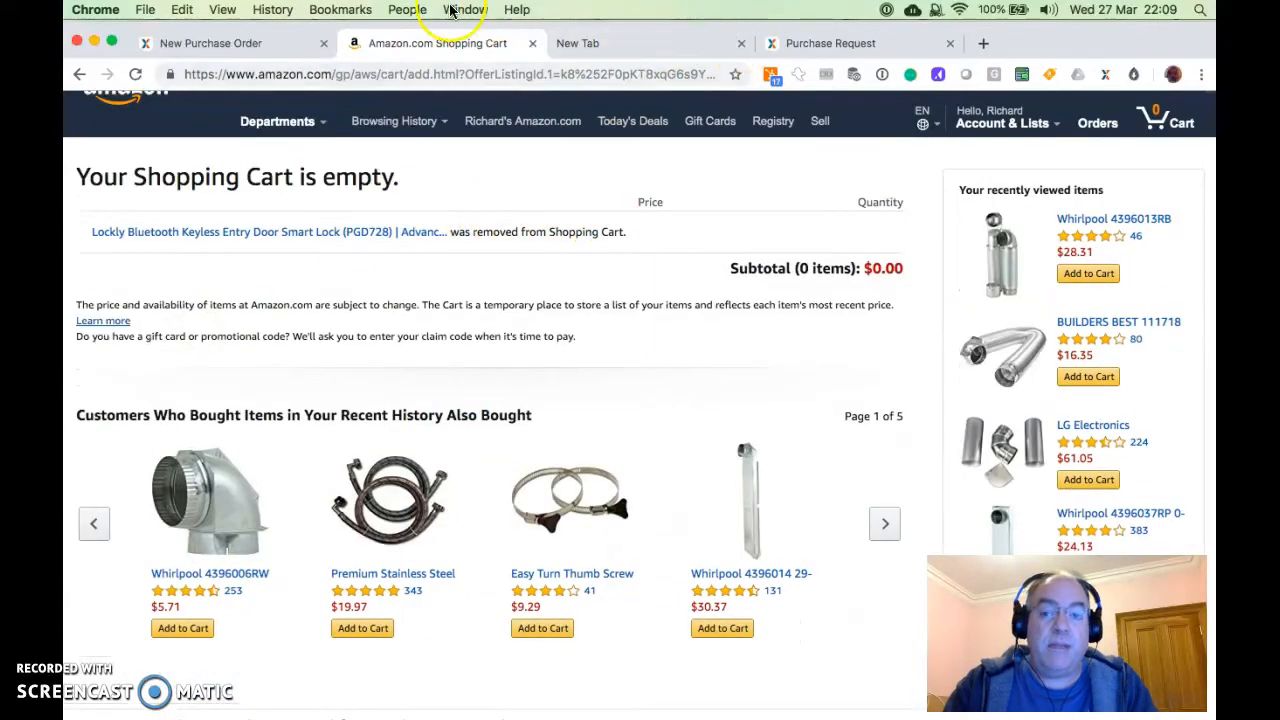
Open the pending Amazon request for USD 273.07 from the purchase orders list and approve it
left_click(242, 42)
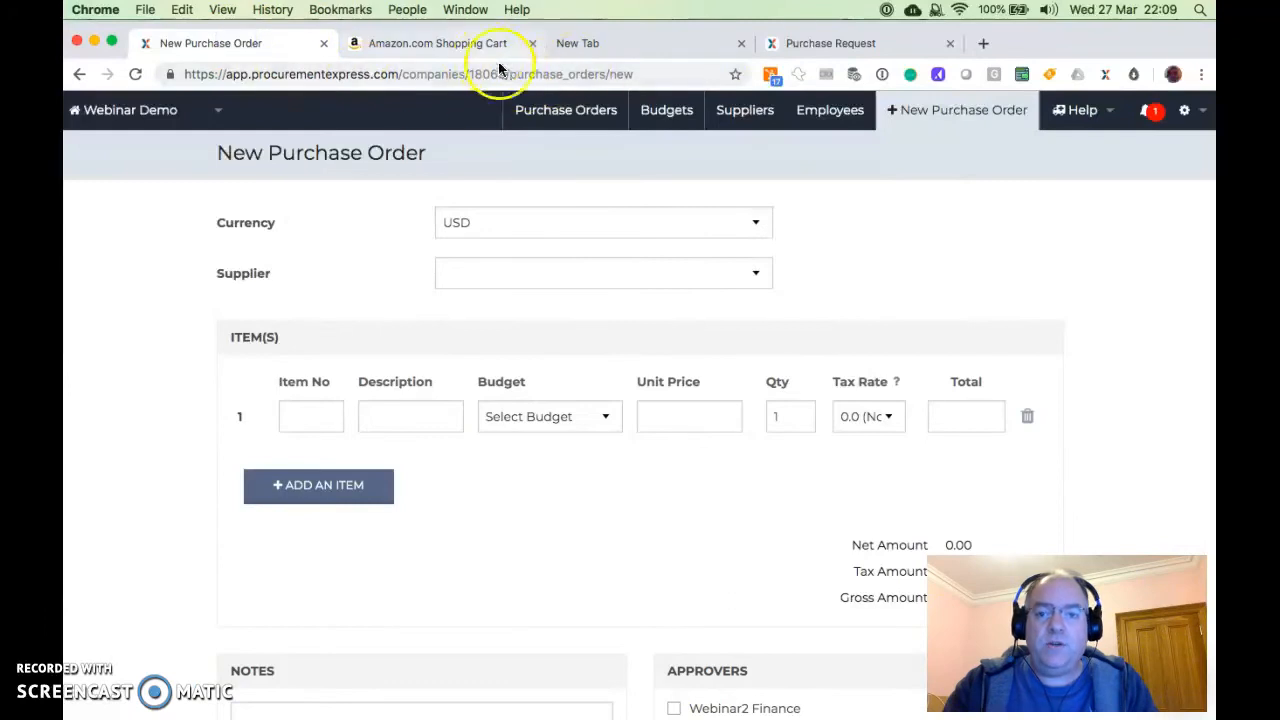
left_click(560, 112)
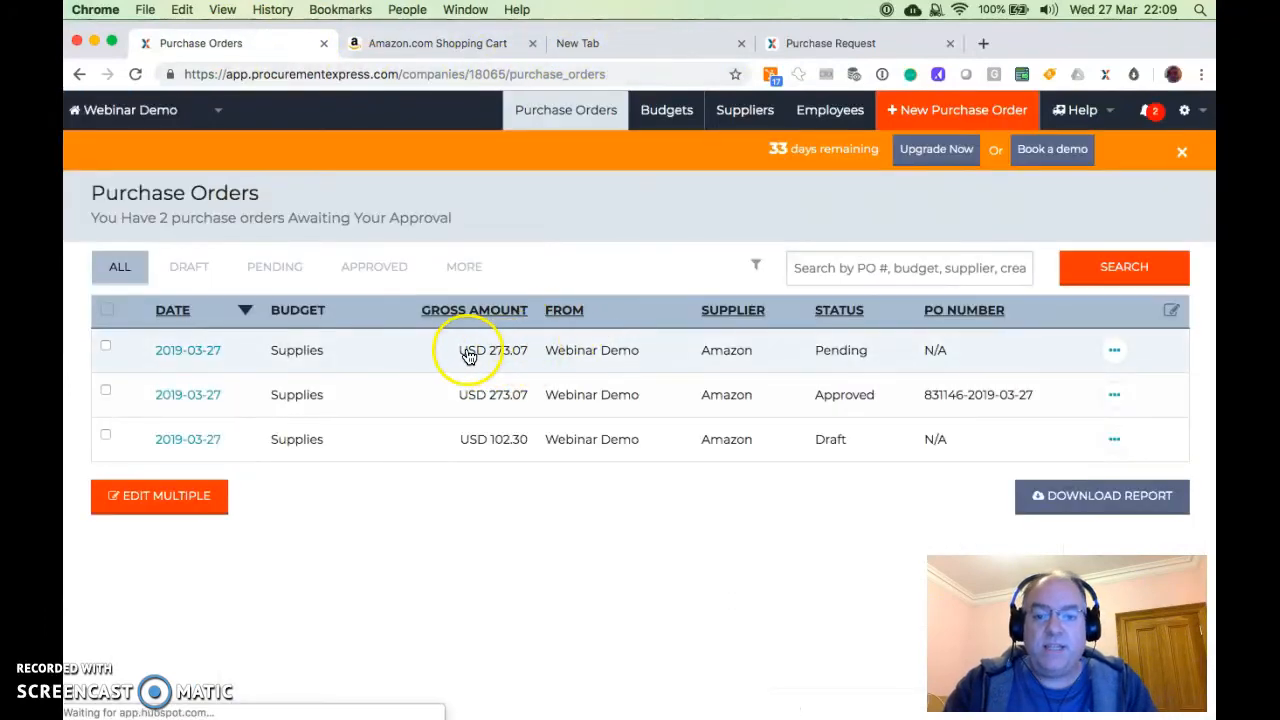
left_click(500, 352)
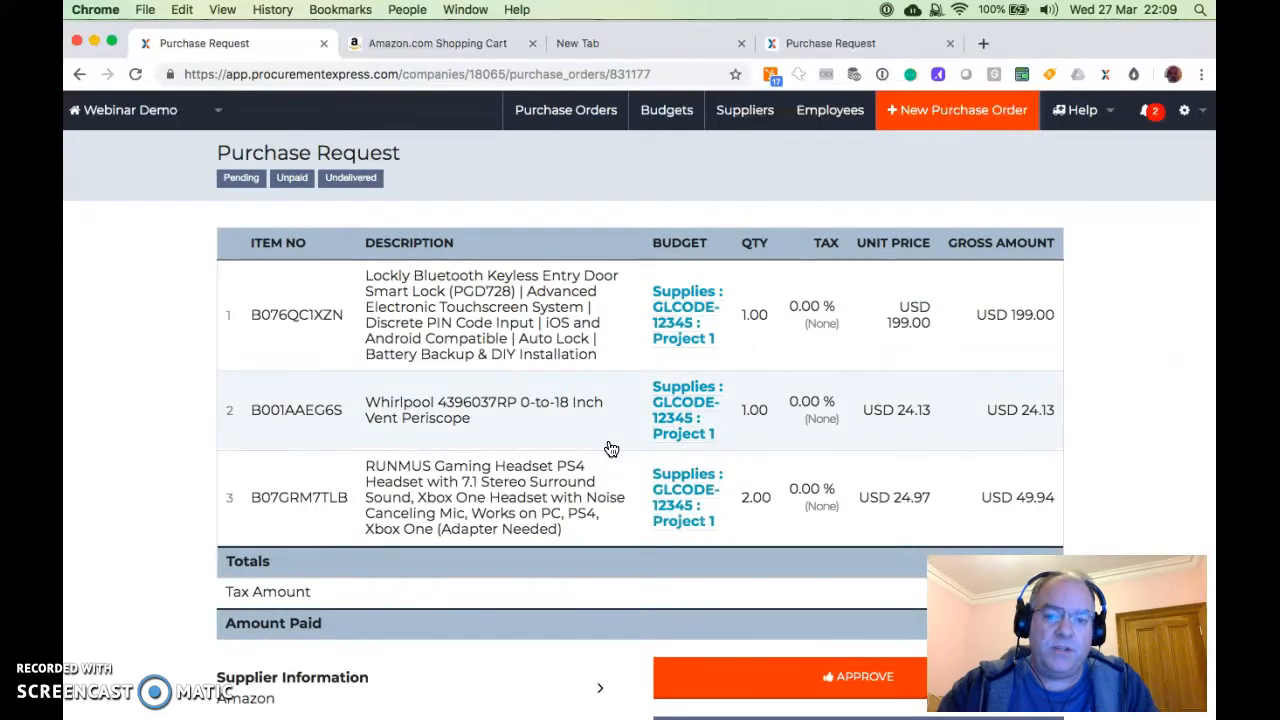
scroll(611, 449, "down", 3)
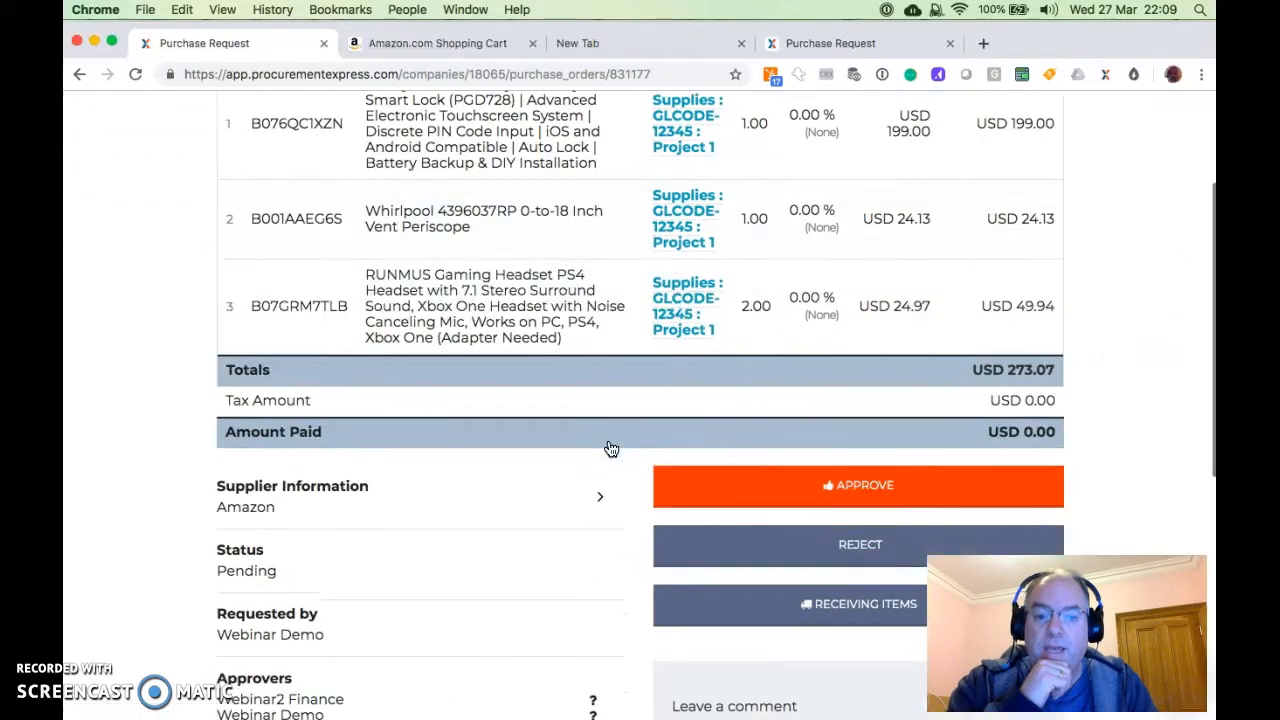
left_click(830, 476)
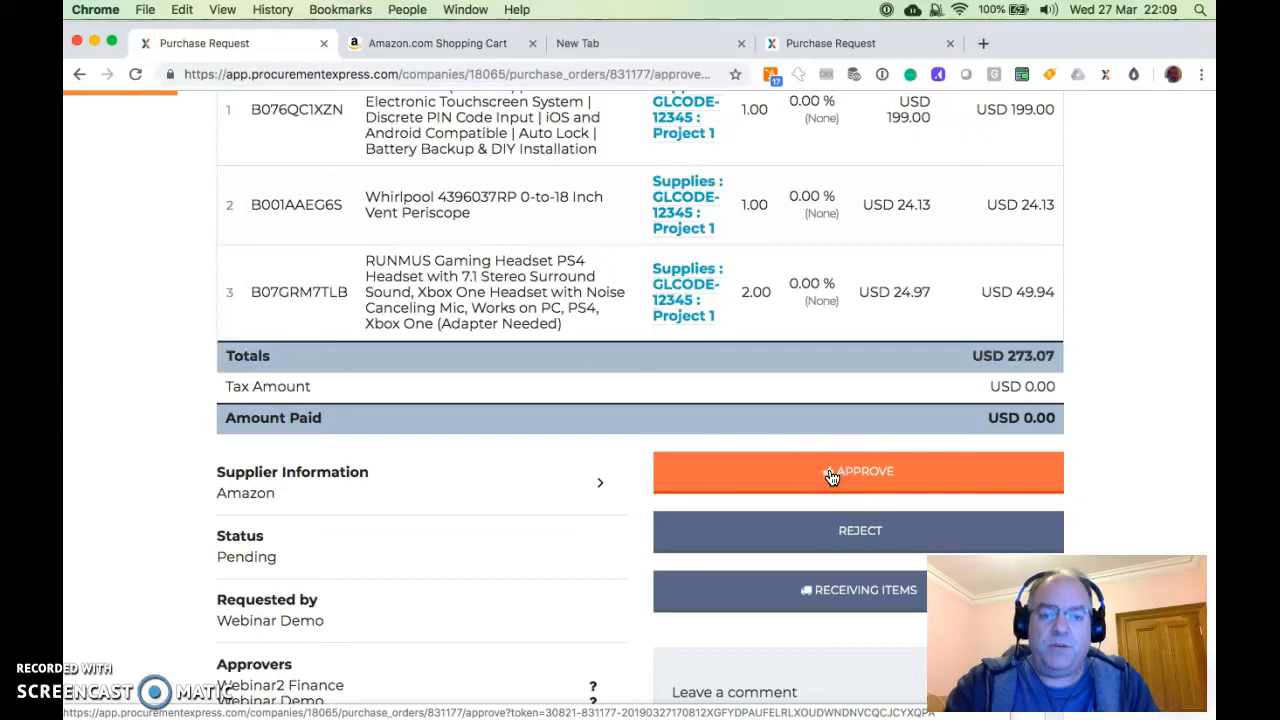
left_click(787, 488)
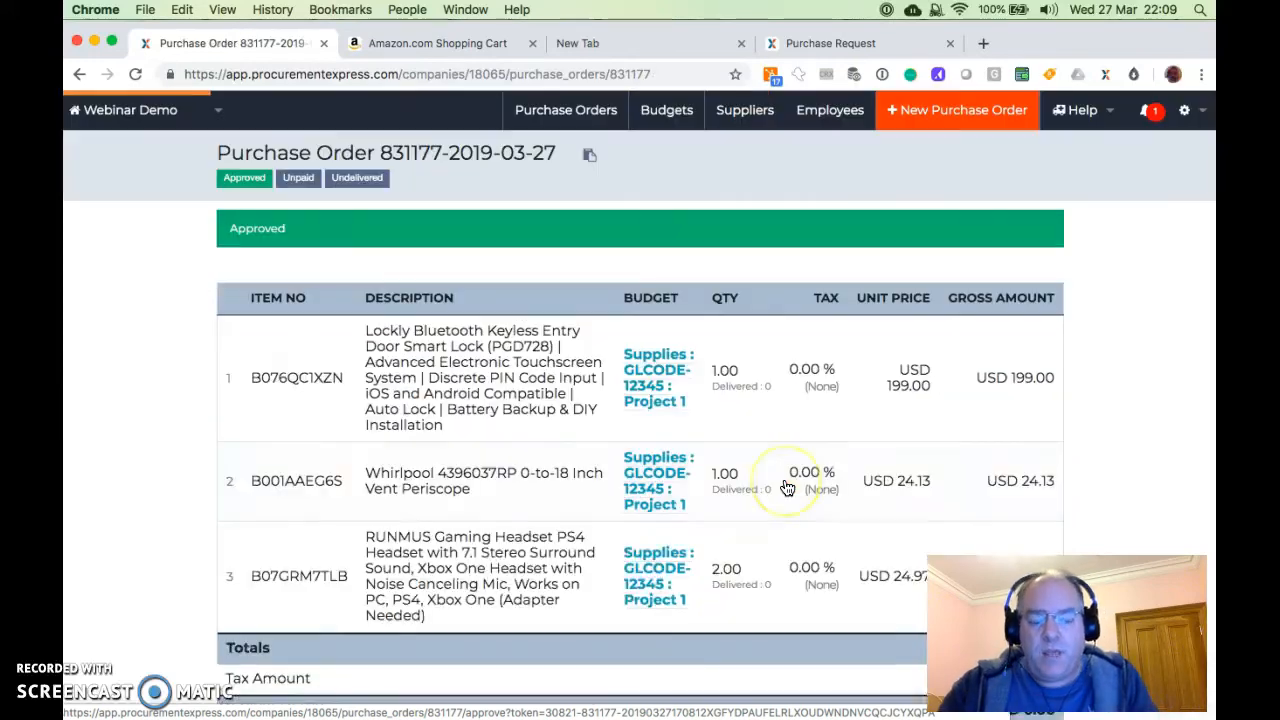
Buy the approved purchase order's items now and confirm adding them to the Amazon cart
scroll(887, 523, "down", 5)
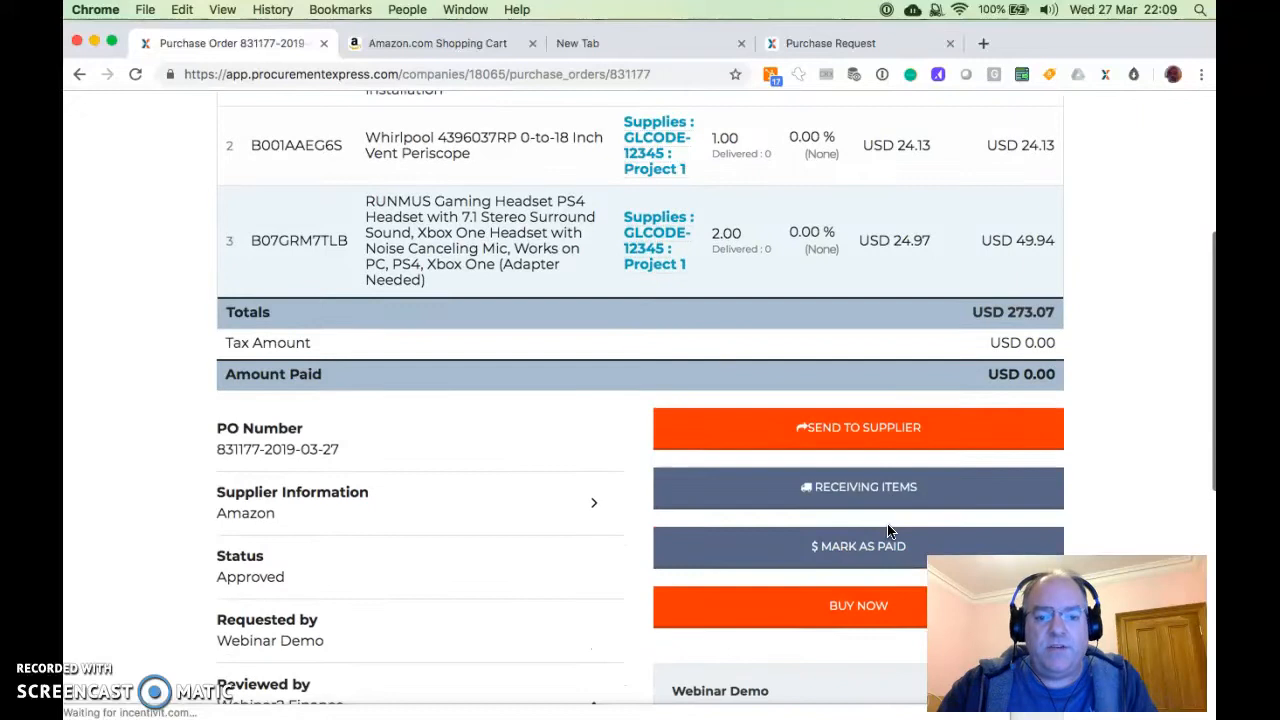
scroll(890, 531, "down", 1)
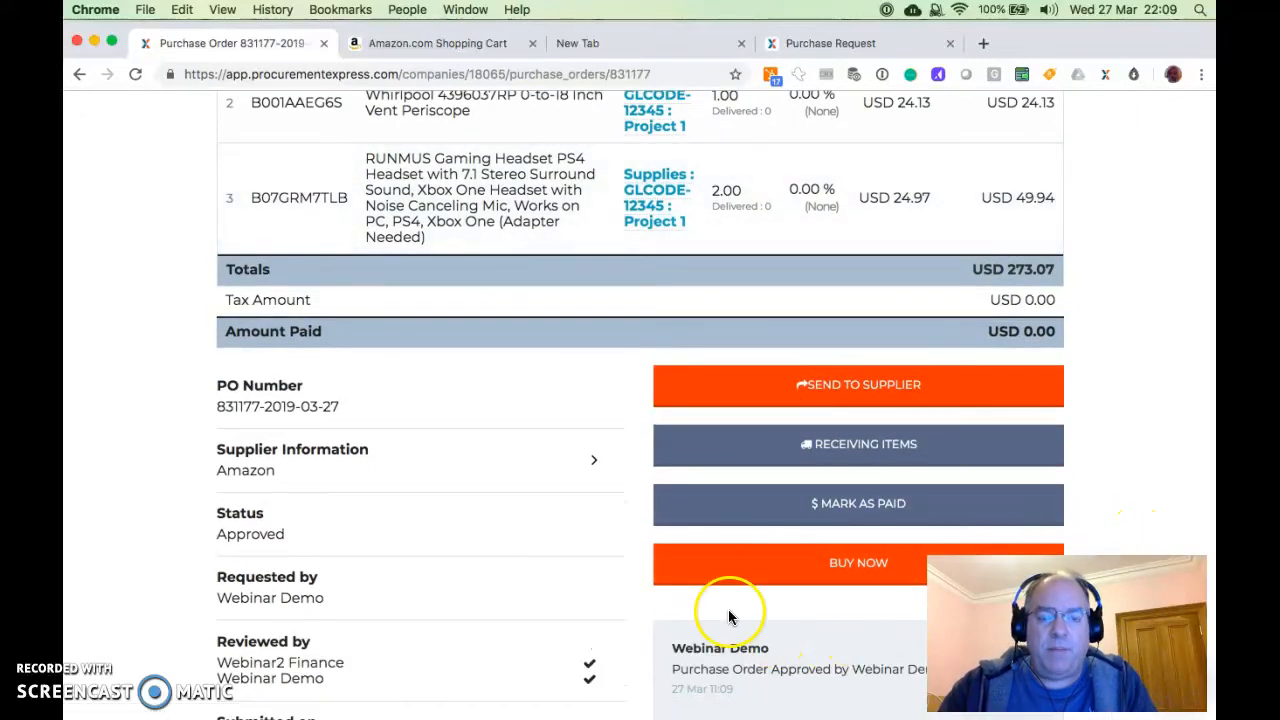
left_click(814, 563)
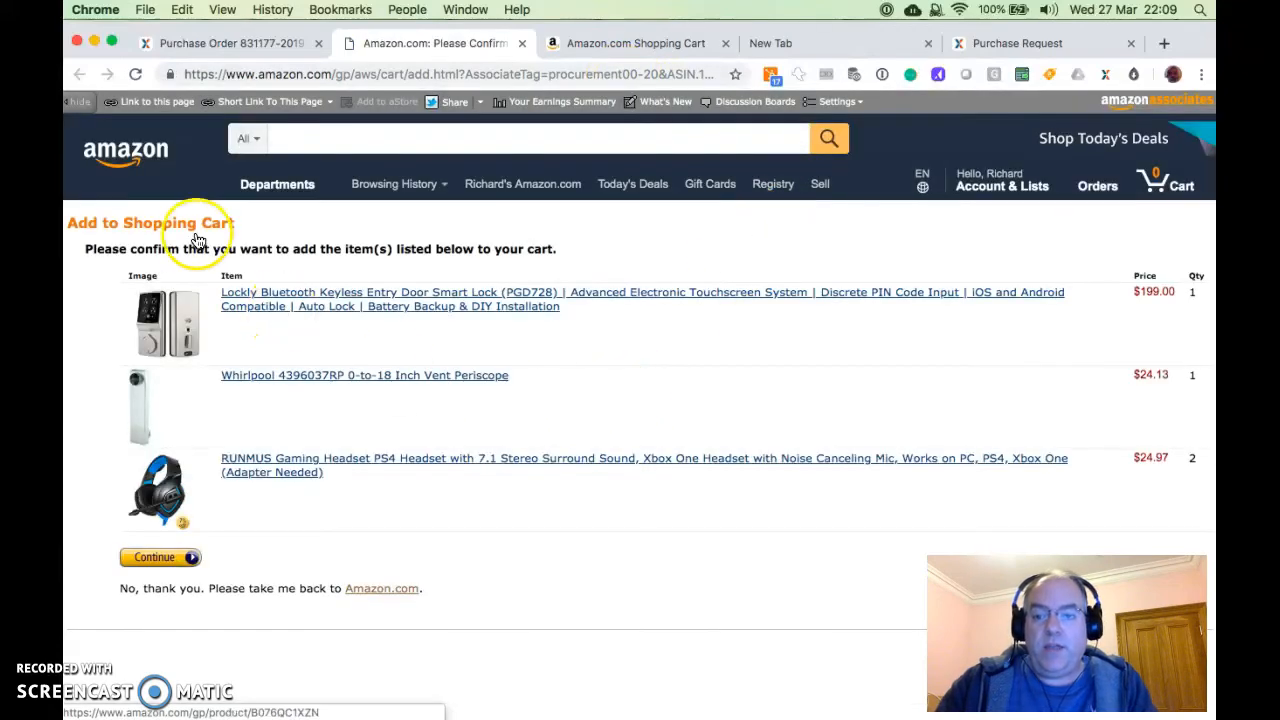
left_click(158, 560)
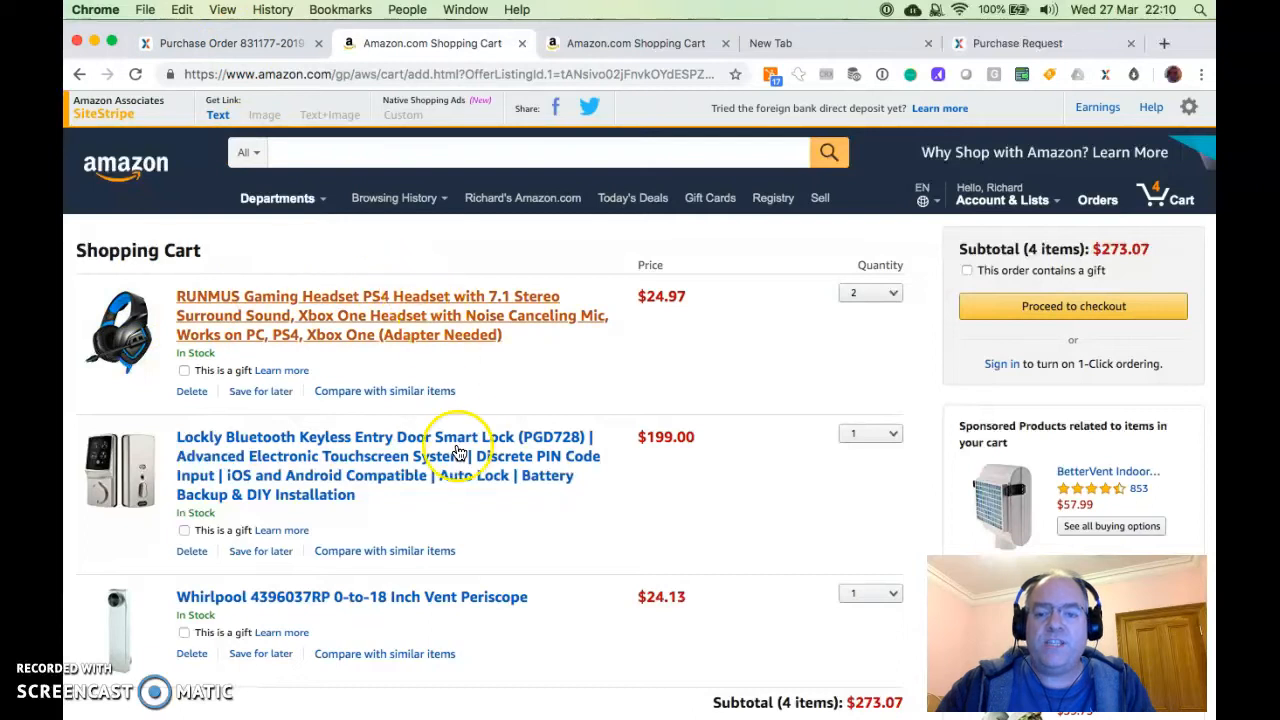
Return to the approved purchase order and send its items to the Amazon cart a second time
left_click(230, 43)
left_click(831, 566)
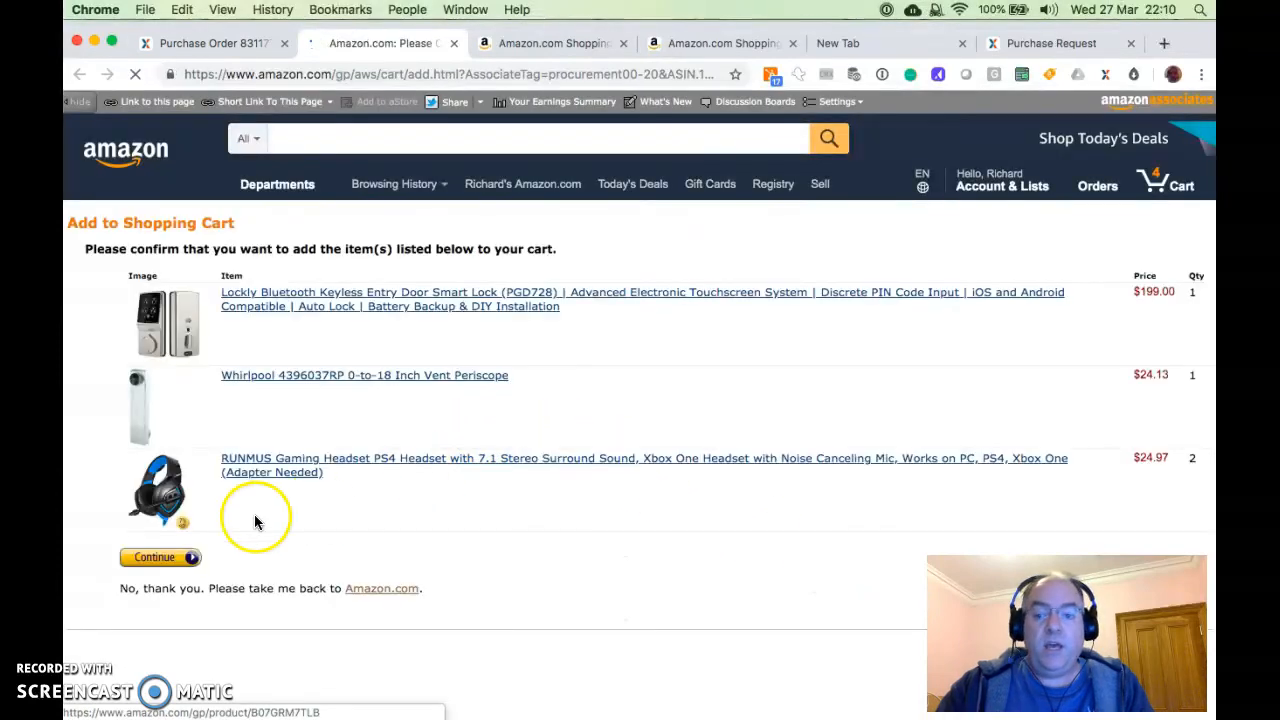
left_click(157, 558)
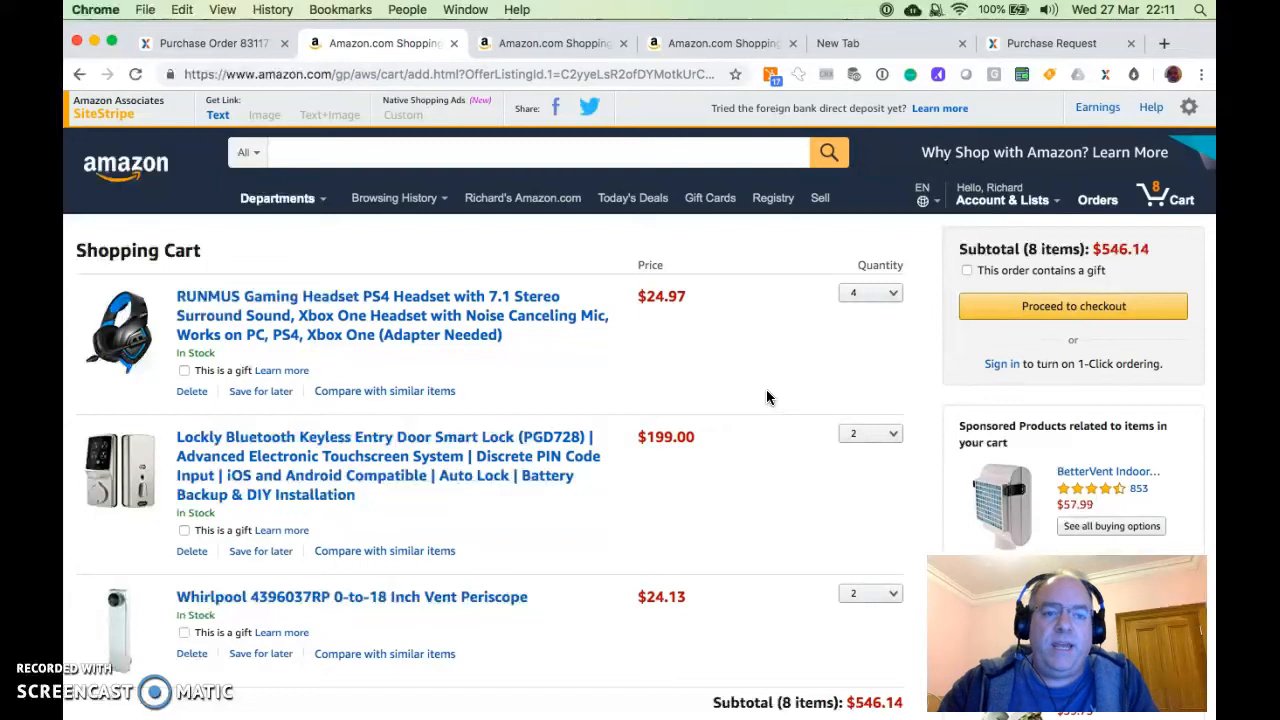
Open the Push Cart extension's help page and review its list of supported shopping sites
left_click(1106, 77)
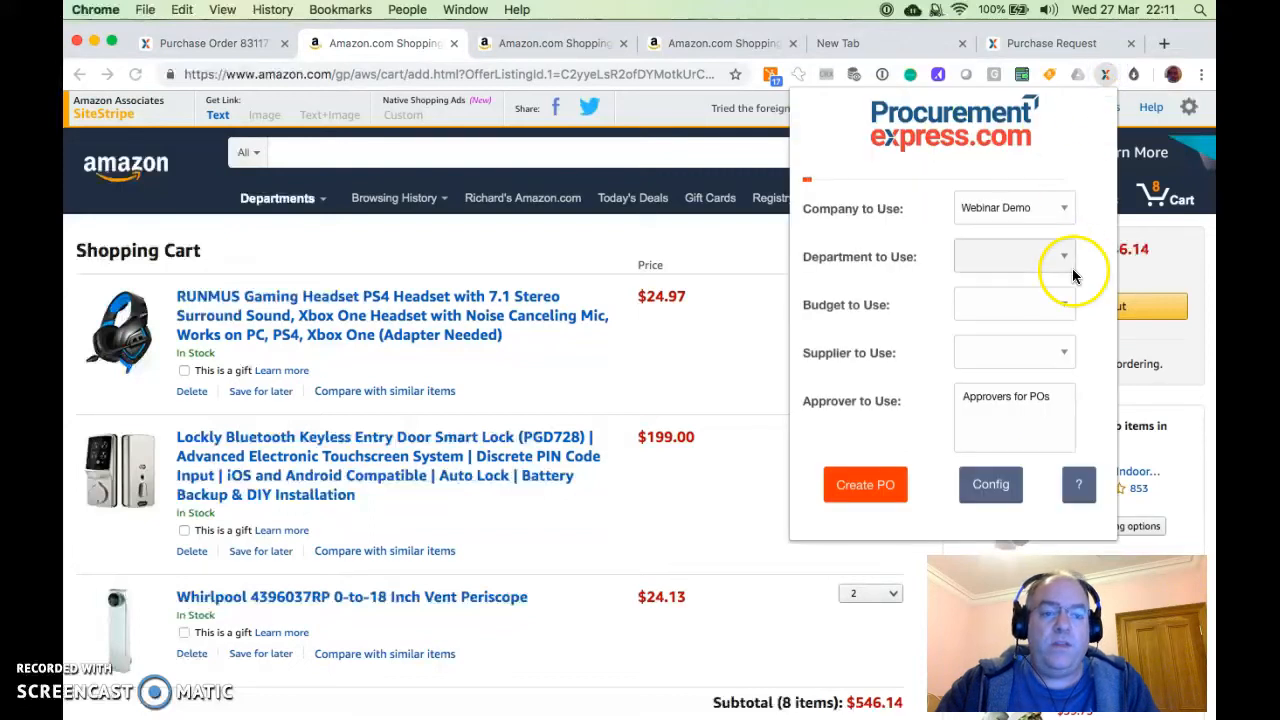
left_click(1075, 485)
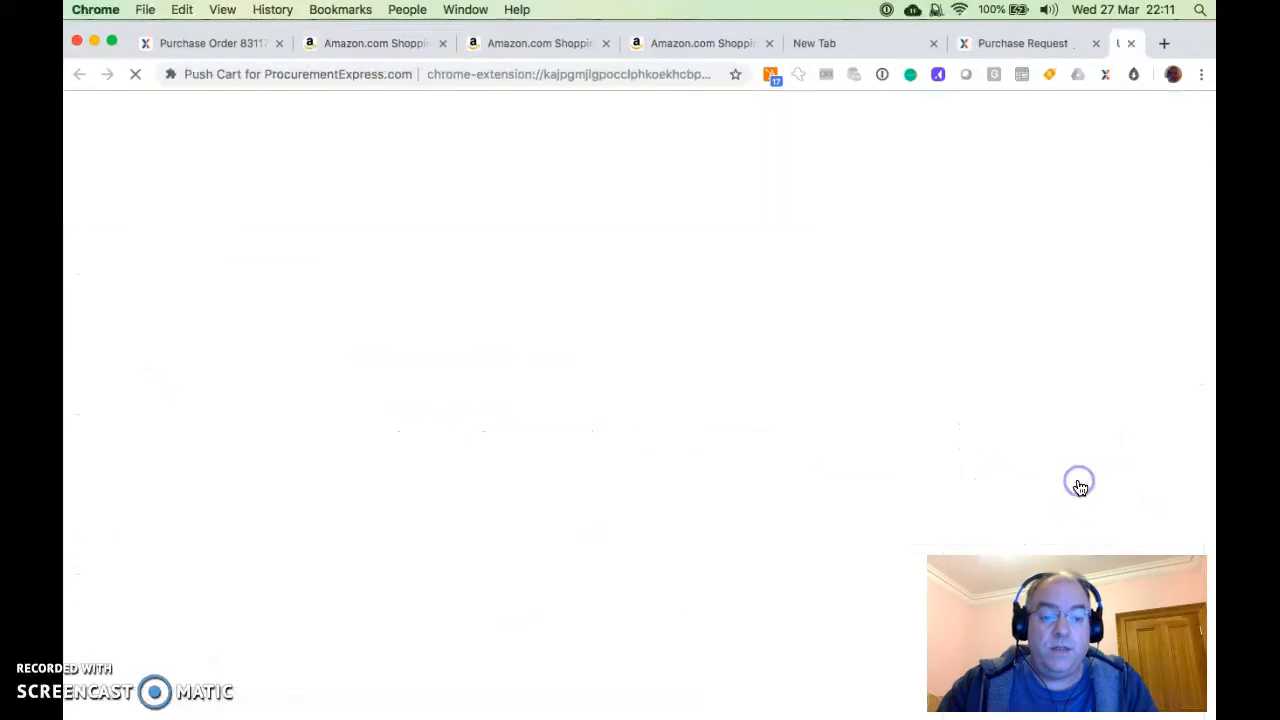
scroll(811, 586, "down", 5)
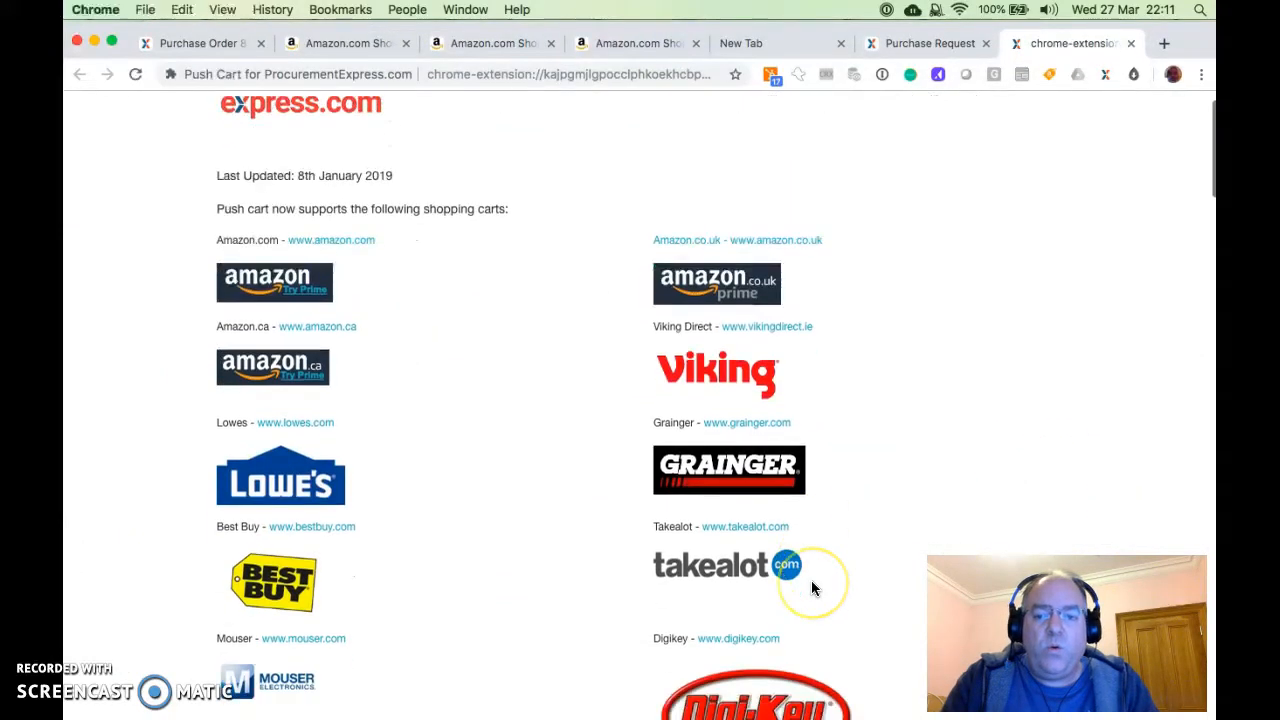
scroll(811, 586, "down", 2)
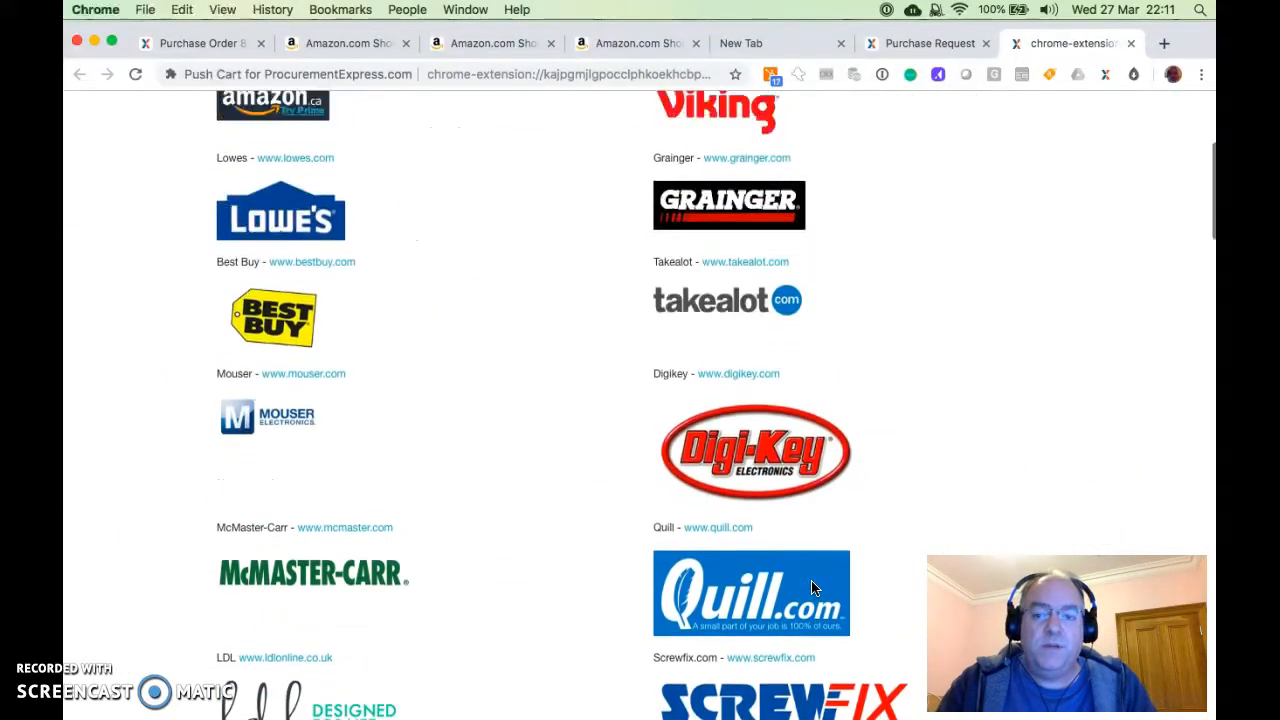
scroll(811, 586, "up", 3)
scroll(811, 588, "down", 10)
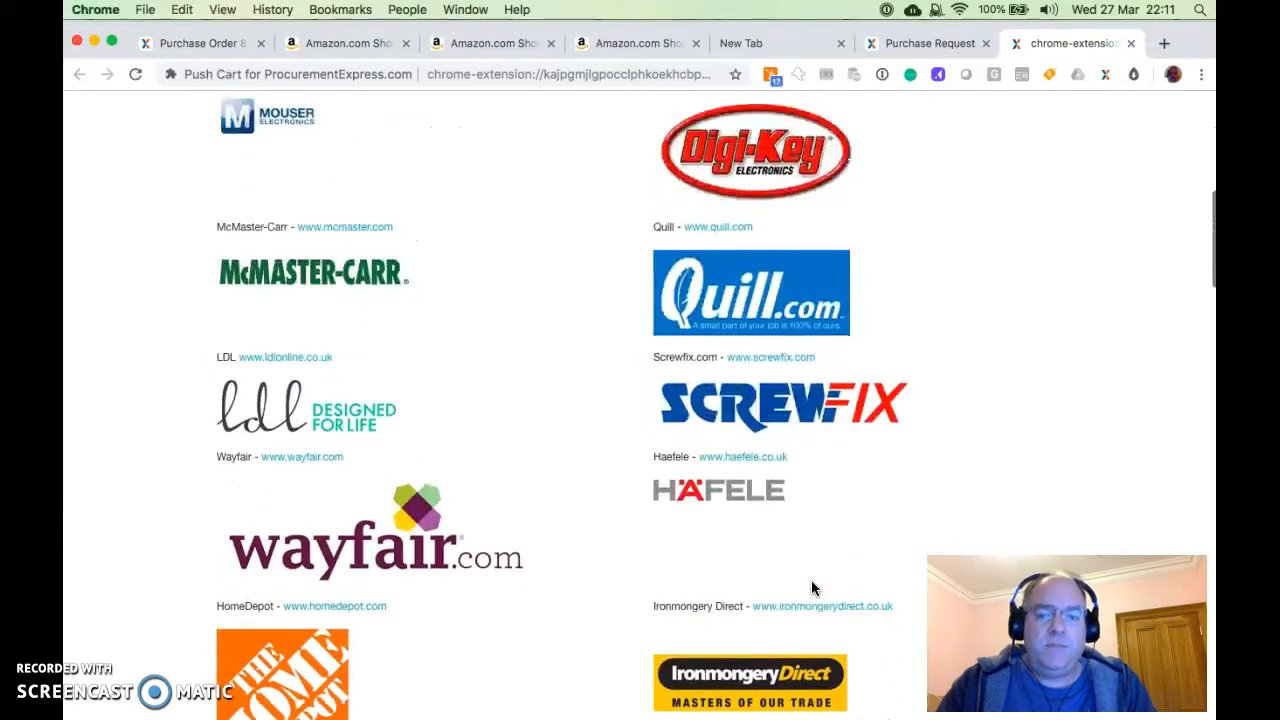
scroll(811, 588, "down", 10)
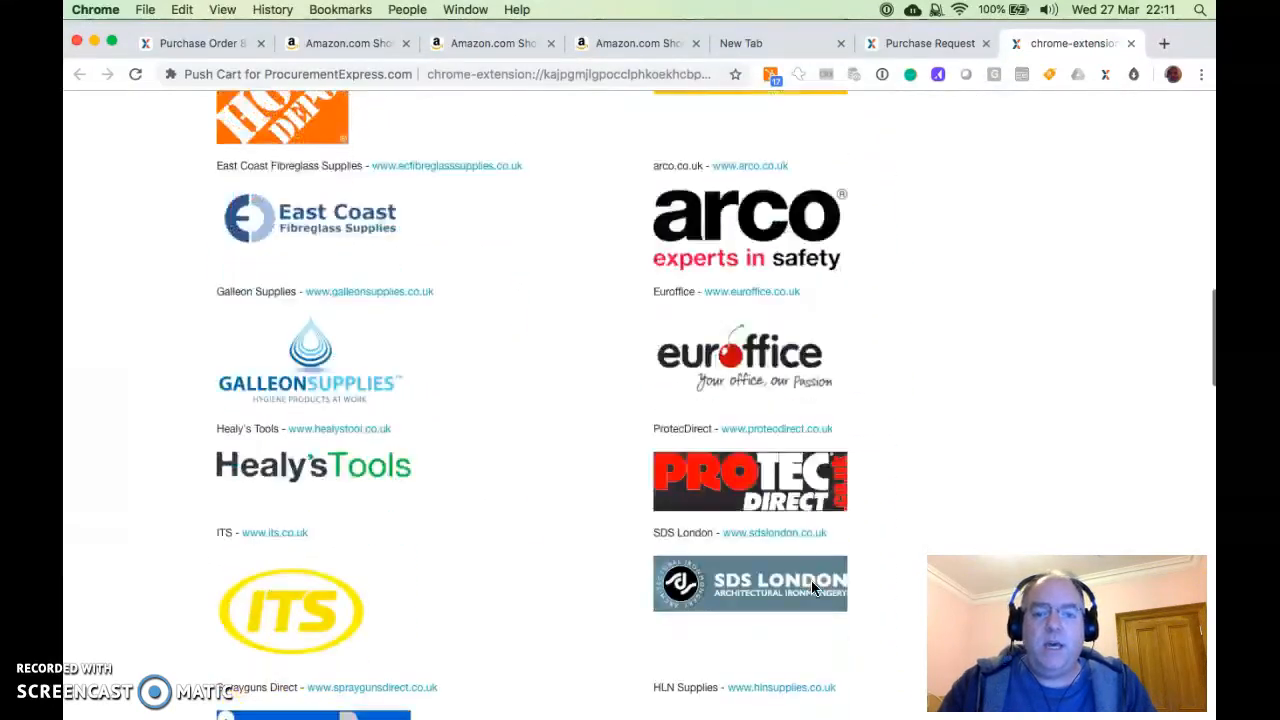
scroll(811, 588, "down", 7)
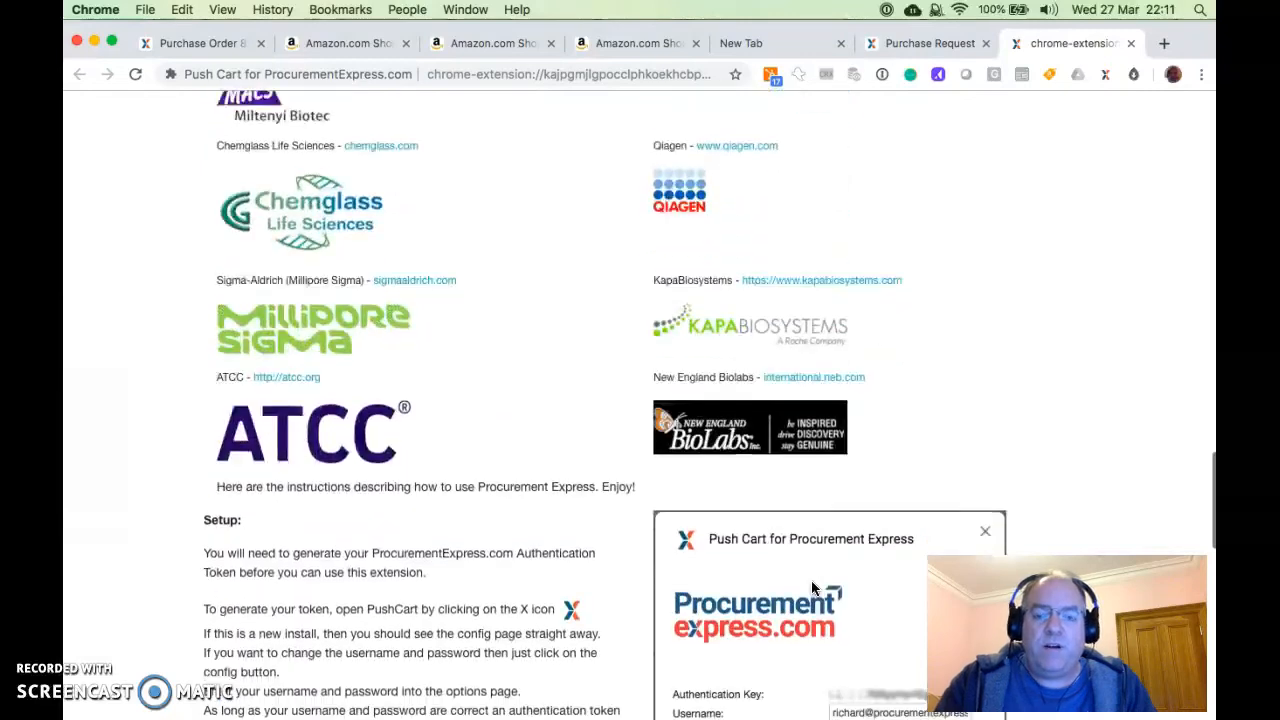
Read the help page's instructions for setting up and using the Push Cart extension
scroll(811, 588, "down", 3)
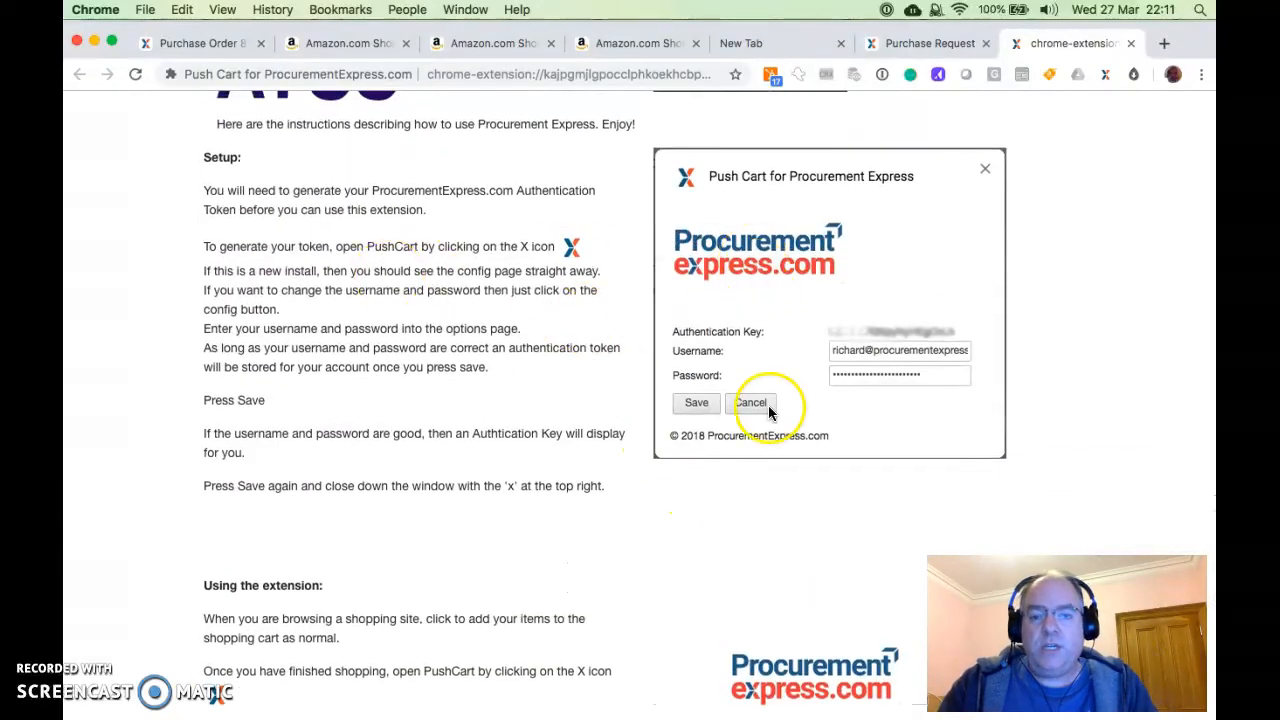
scroll(766, 420, "down", 1)
scroll(769, 433, "down", 3)
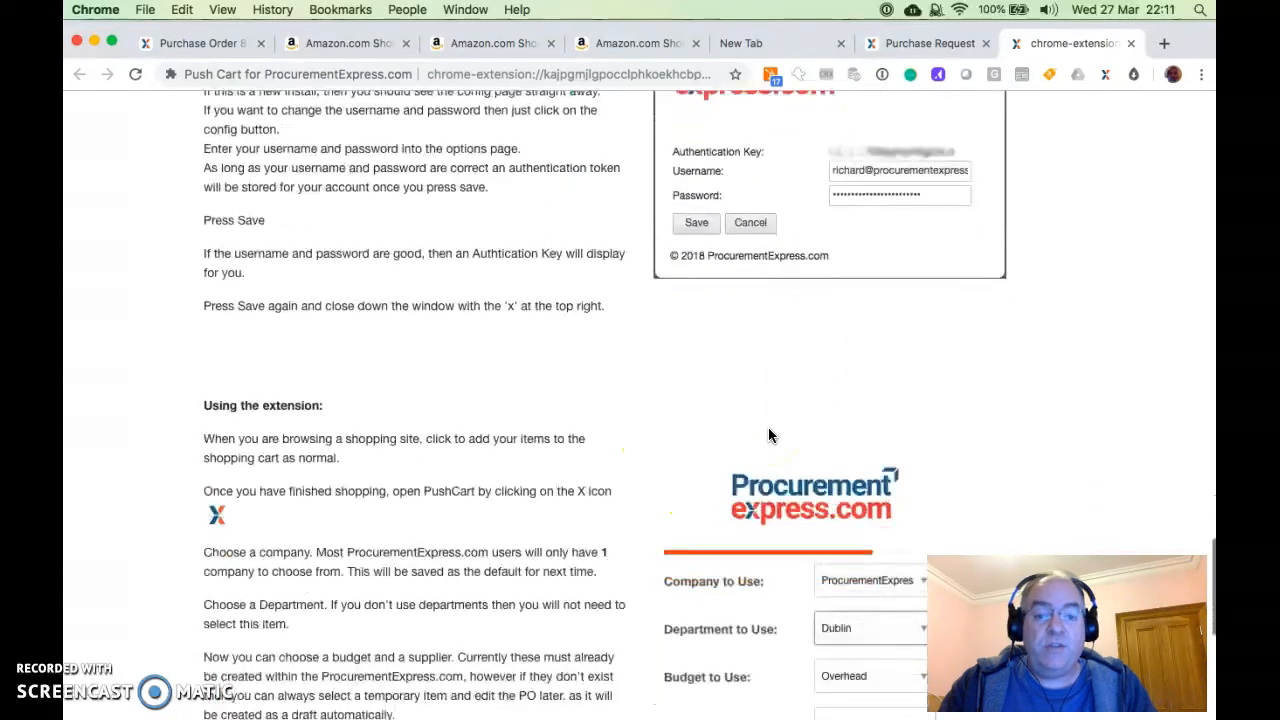
scroll(769, 435, "up", 1)
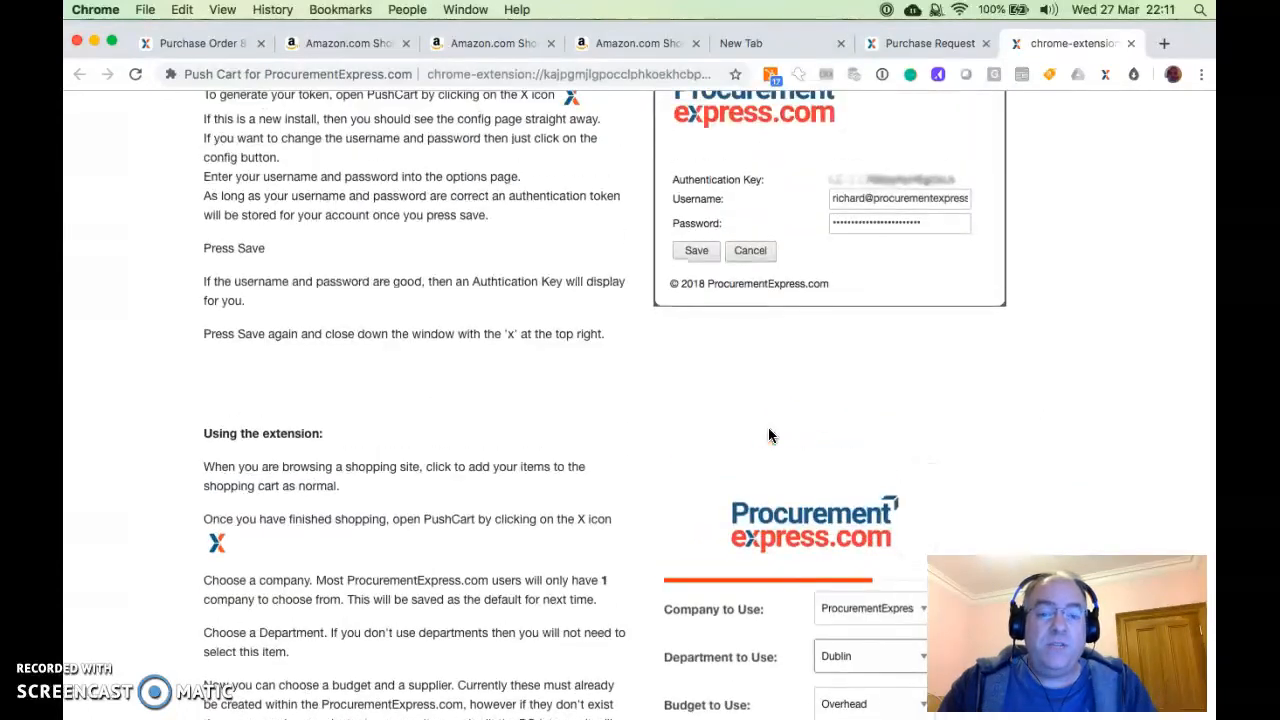